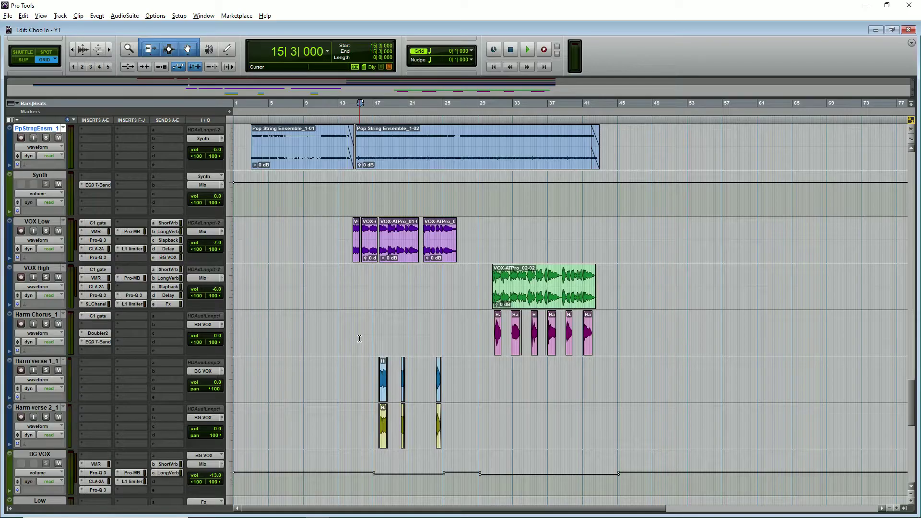
# Step: Bypass all inserts and mute all sends on the VOX Low and VOX High tracks
pyautogui.click(356, 287)
pyautogui.moveTo(97, 228); pyautogui.dragTo(98, 306)
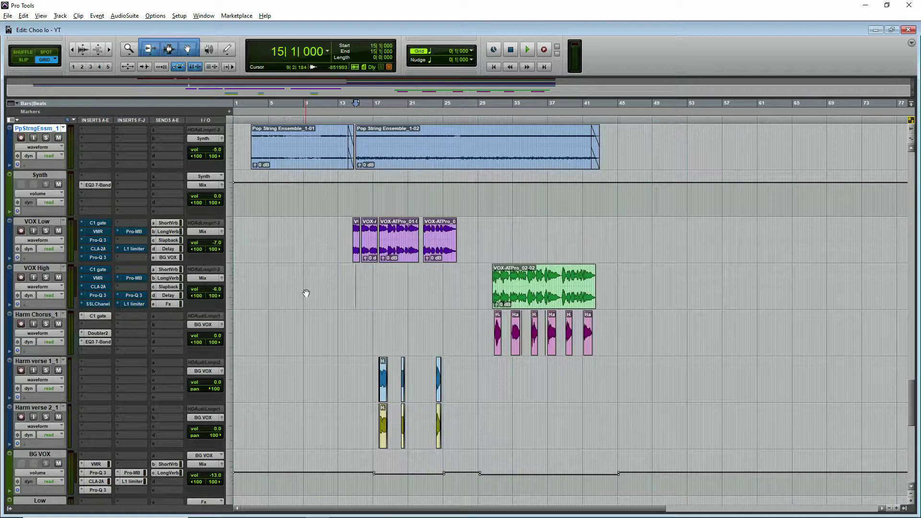
pyautogui.moveTo(181, 223); pyautogui.dragTo(172, 300)
# Step: Solo the VOX Low track and play it from 14|4|000, where its vocal starts
pyautogui.click(50, 231)
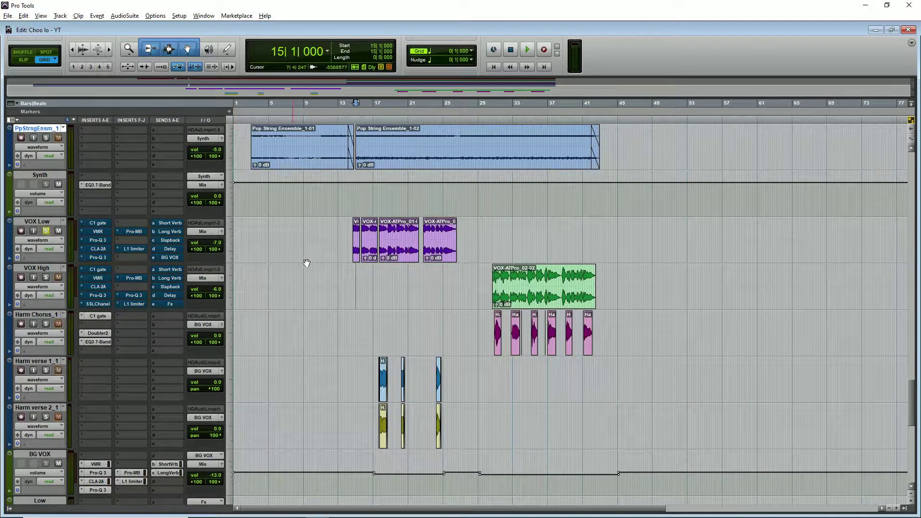
pyautogui.click(356, 269)
pyautogui.hotkey('ctrl', ']')
pyautogui.press('space')
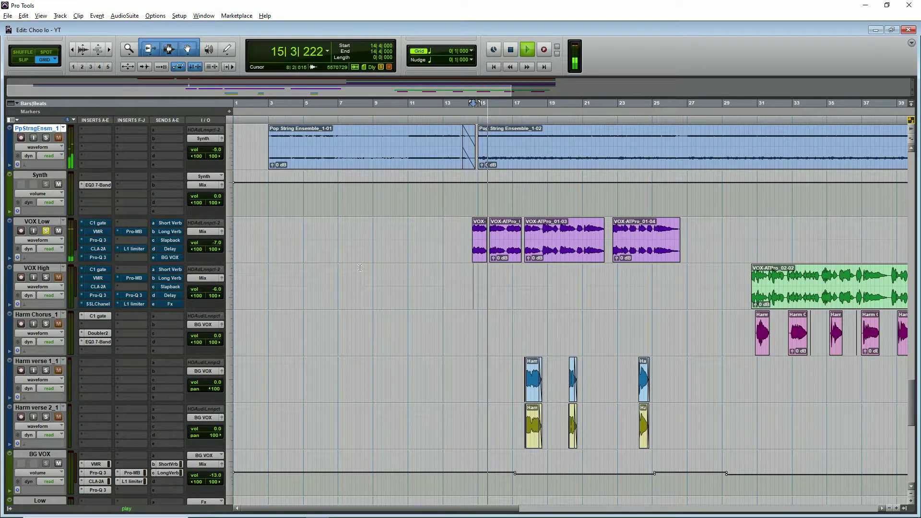
# Step: Take the C1 gate insert on VOX Low out of bypass and view its settings during playback
pyautogui.keyDown('ctrl'); pyautogui.click(98, 223); pyautogui.keyUp('ctrl')
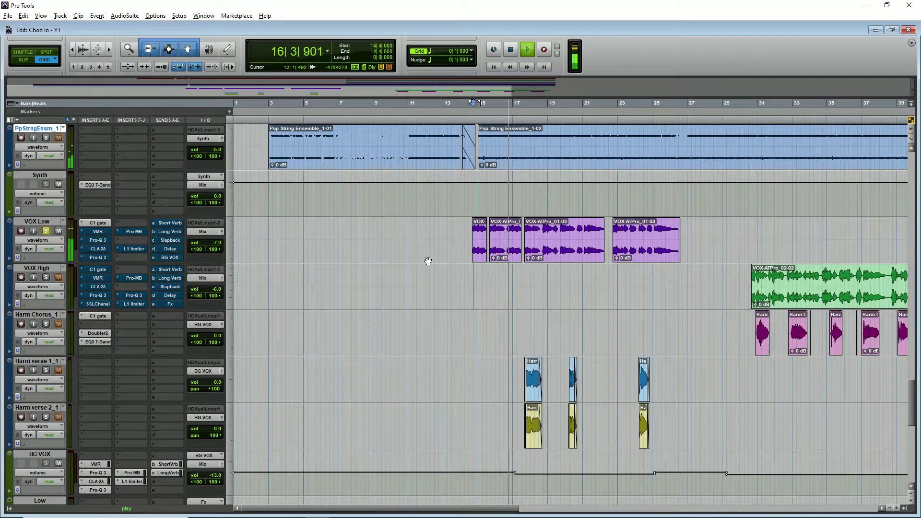
pyautogui.click(98, 223)
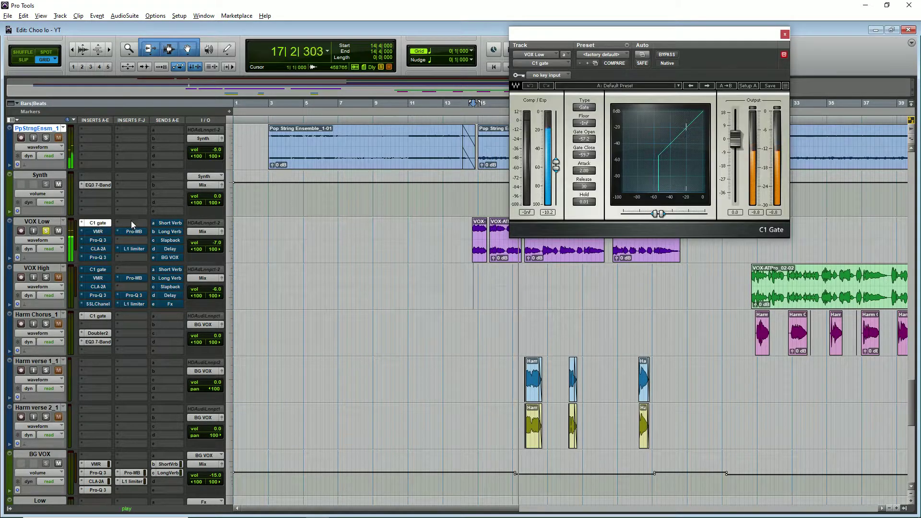
pyautogui.click(786, 33)
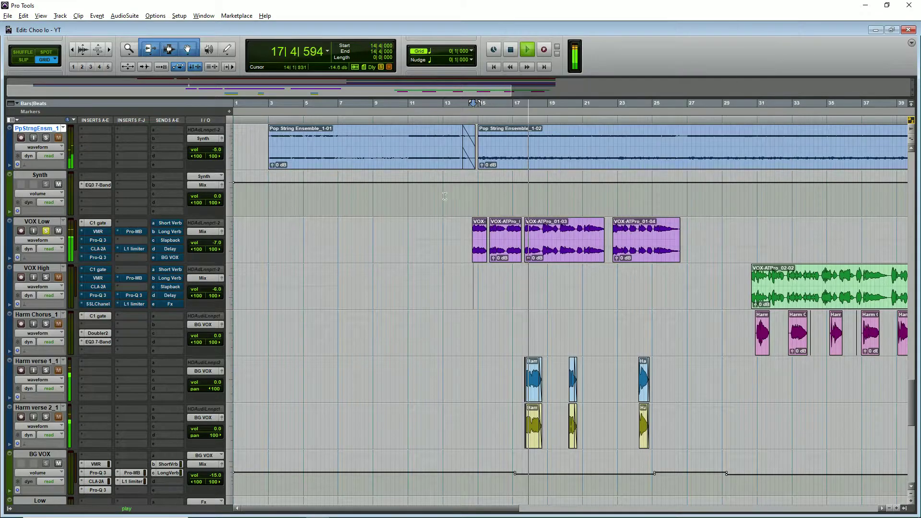
# Step: Enable the Virtual Mix Rack on VOX Low, examine its FG-N EQ and FG-116 compressor, and restart playback
pyautogui.click(98, 232)
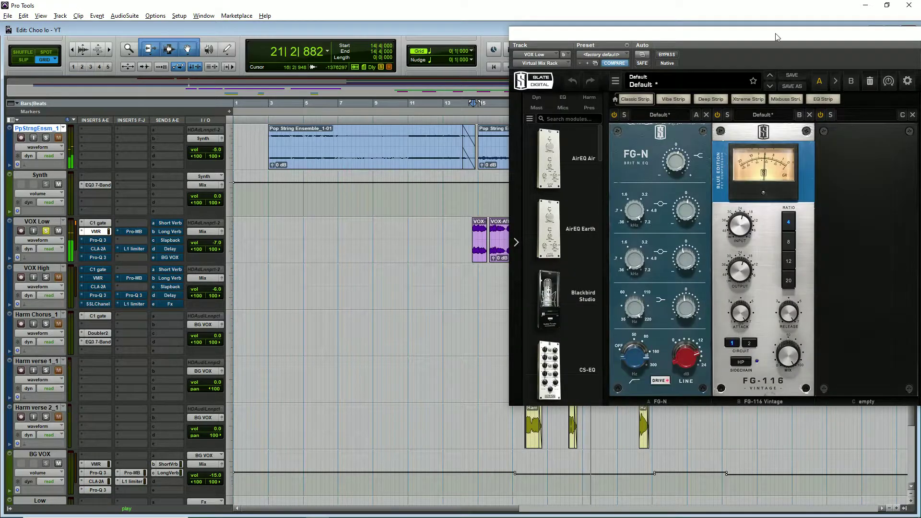
pyautogui.moveTo(777, 37); pyautogui.dragTo(504, 55)
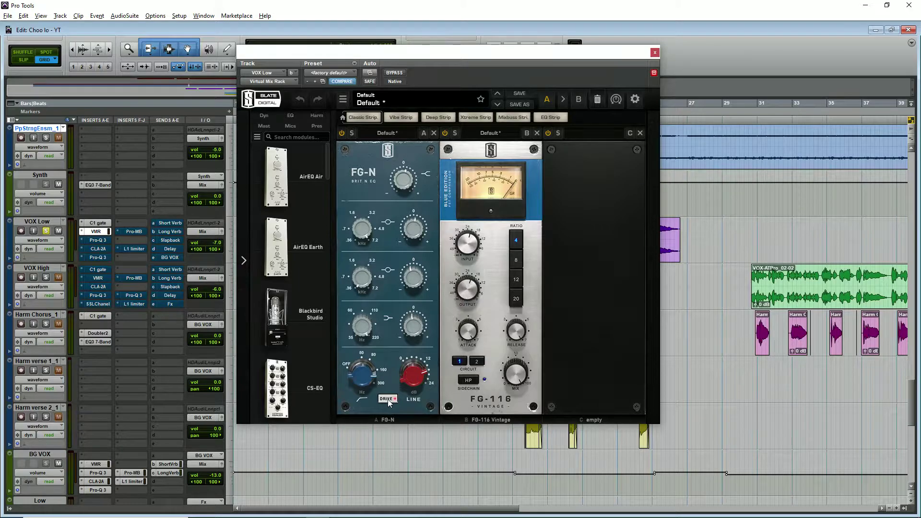
pyautogui.click(361, 324)
pyautogui.moveTo(414, 277); pyautogui.dragTo(415, 278)
pyautogui.click(363, 231)
pyautogui.click(417, 229)
pyautogui.click(405, 181)
pyautogui.press('space')
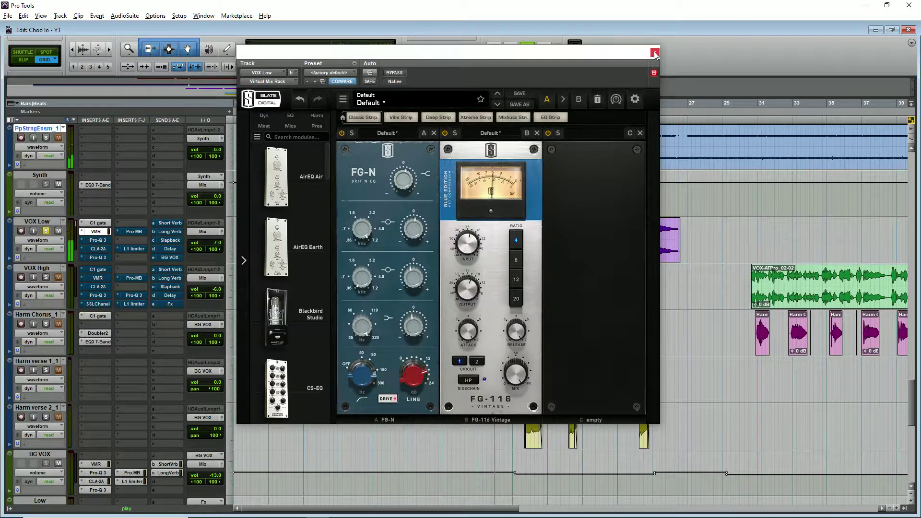
pyautogui.click(96, 231)
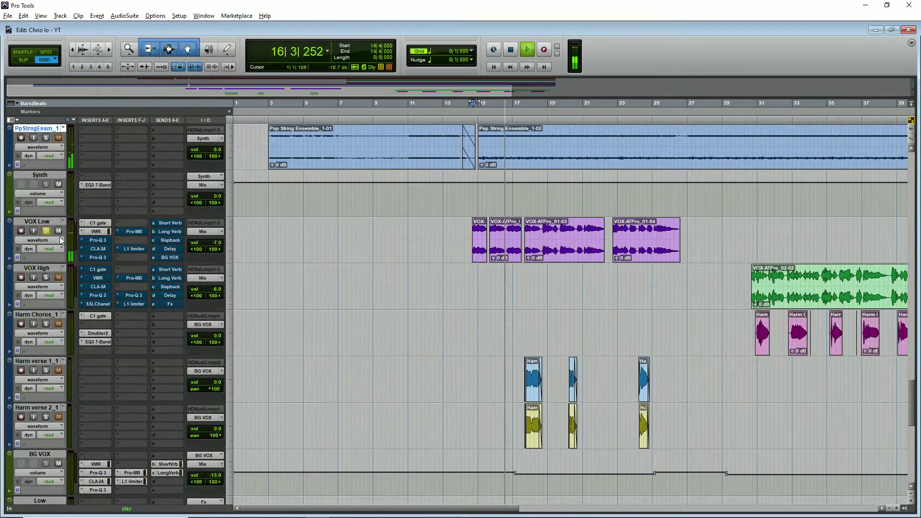
# Step: Enable the first Pro-Q 3 on VOX Low and audition its cuts near 173, 329, 486, 2632 and 4083 Hz individually
pyautogui.click(99, 240)
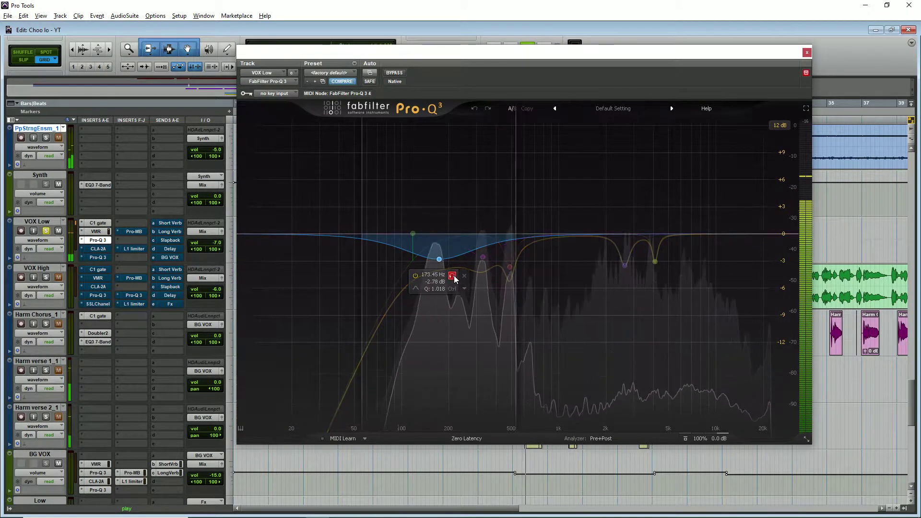
pyautogui.click(495, 273)
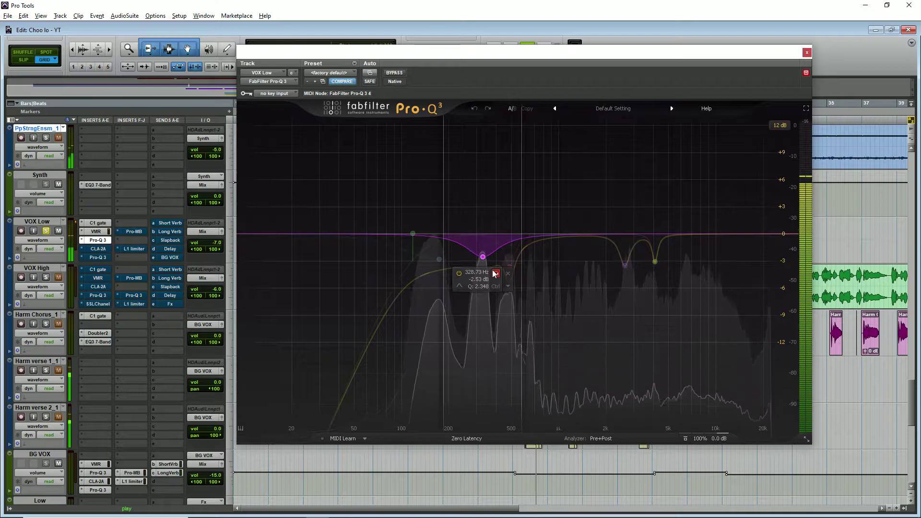
pyautogui.click(522, 285)
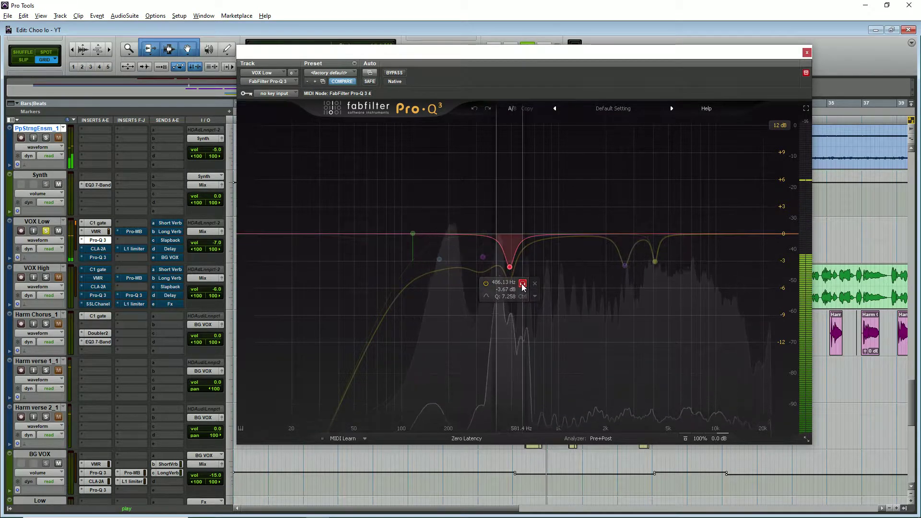
pyautogui.click(639, 284)
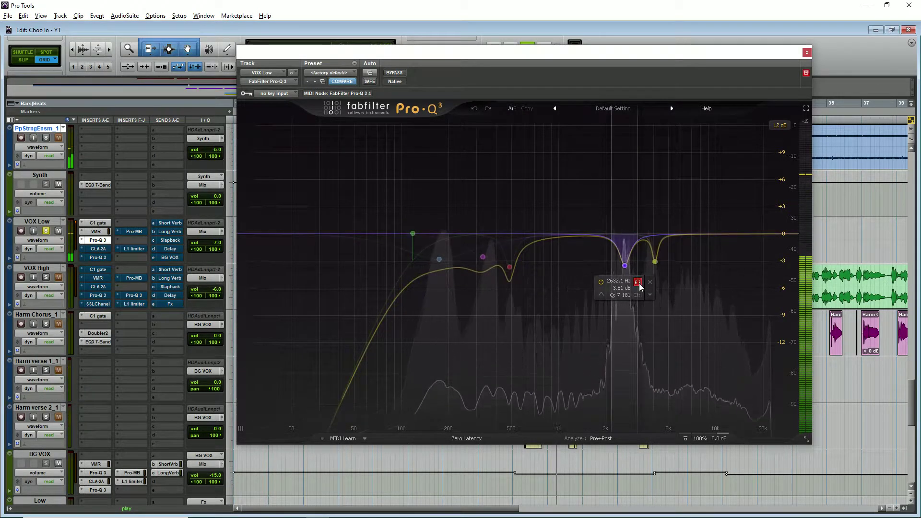
pyautogui.click(668, 280)
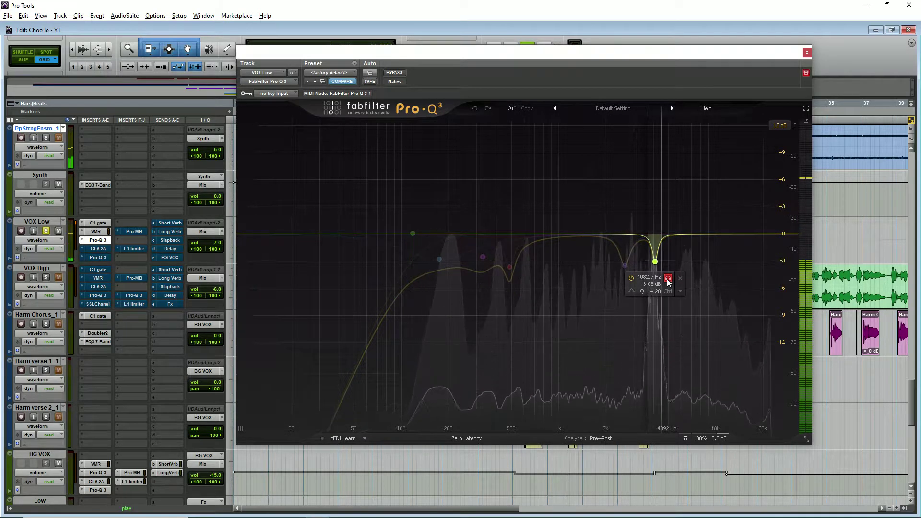
pyautogui.click(668, 278)
pyautogui.click(807, 51)
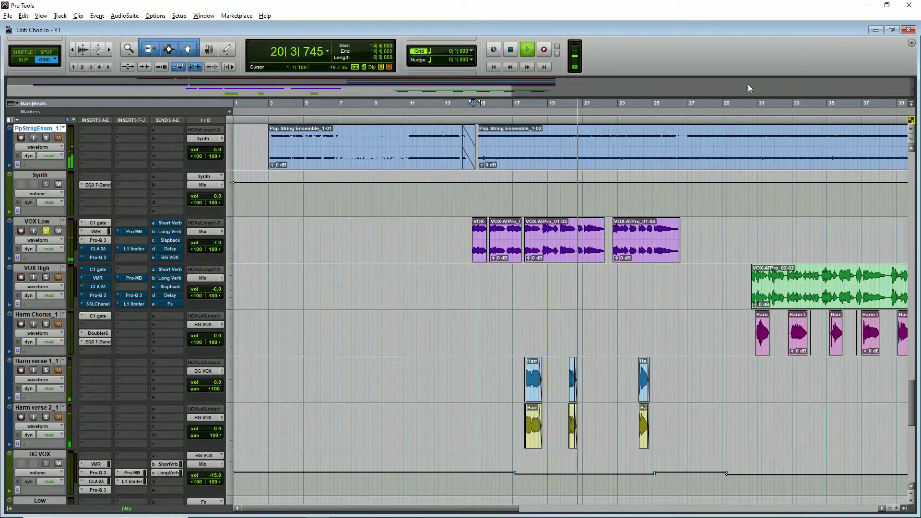
# Step: Enable the CLA-2A compressor on VOX Low and watch its gain reduction during playback
pyautogui.click(99, 249)
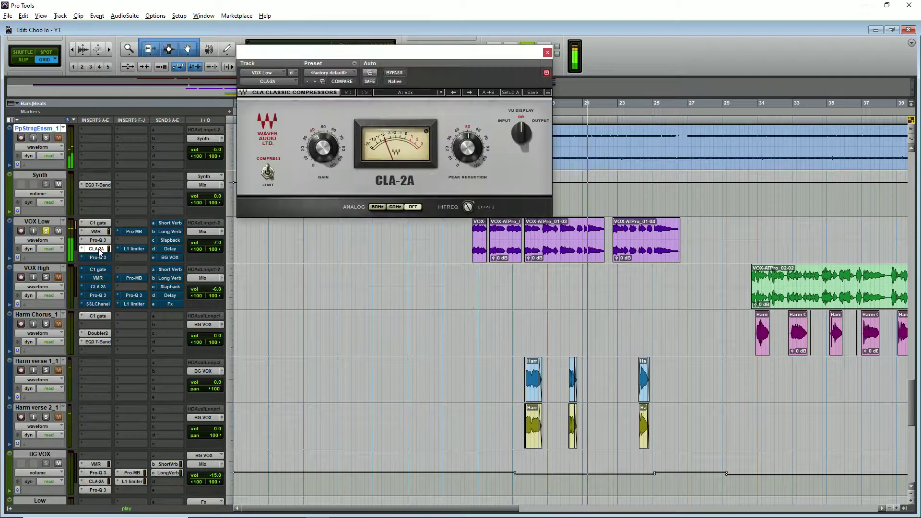
pyautogui.moveTo(415, 59); pyautogui.dragTo(446, 165)
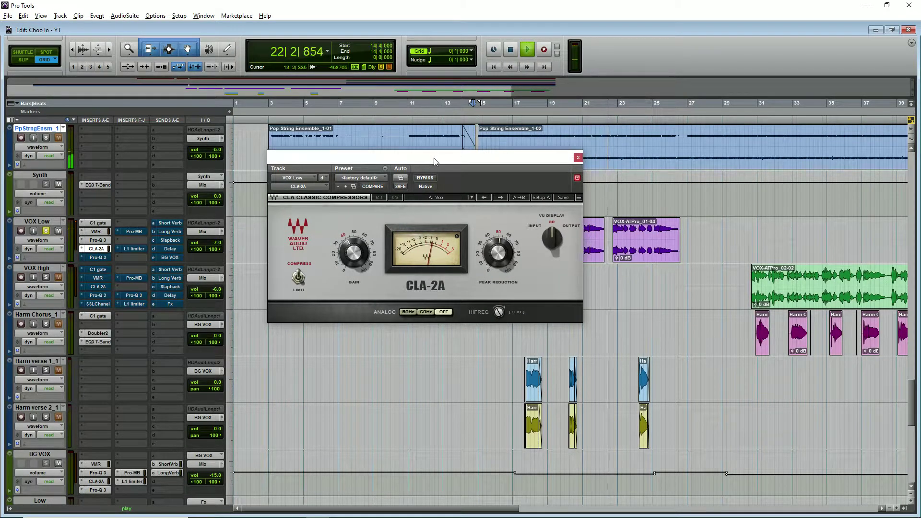
pyautogui.moveTo(440, 156); pyautogui.dragTo(347, 55)
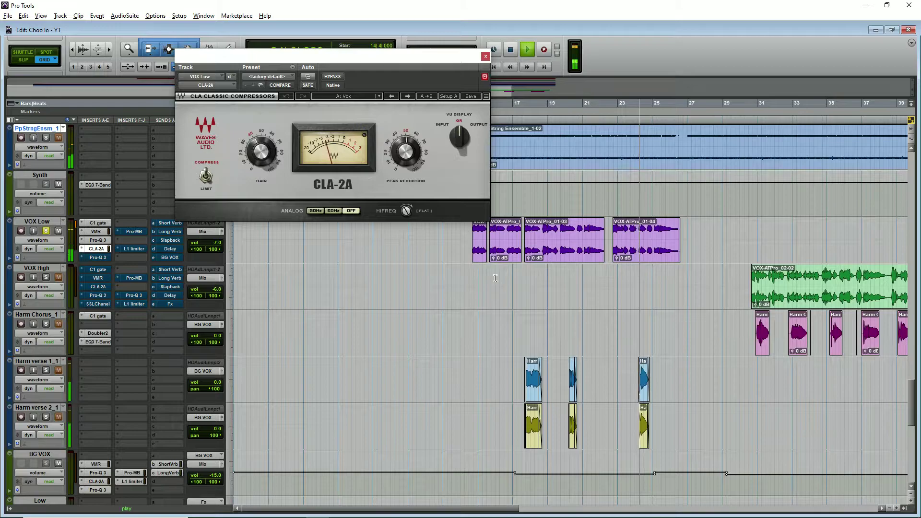
# Step: Stop playback, enable the second Pro-Q 3 on VOX Low and view its EQ curve
pyautogui.press('space')
pyautogui.click(101, 258)
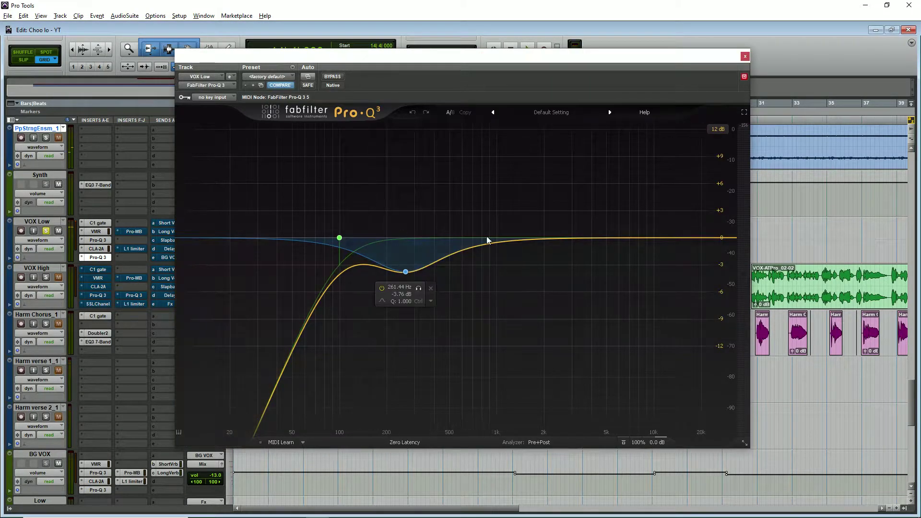
pyautogui.click(745, 56)
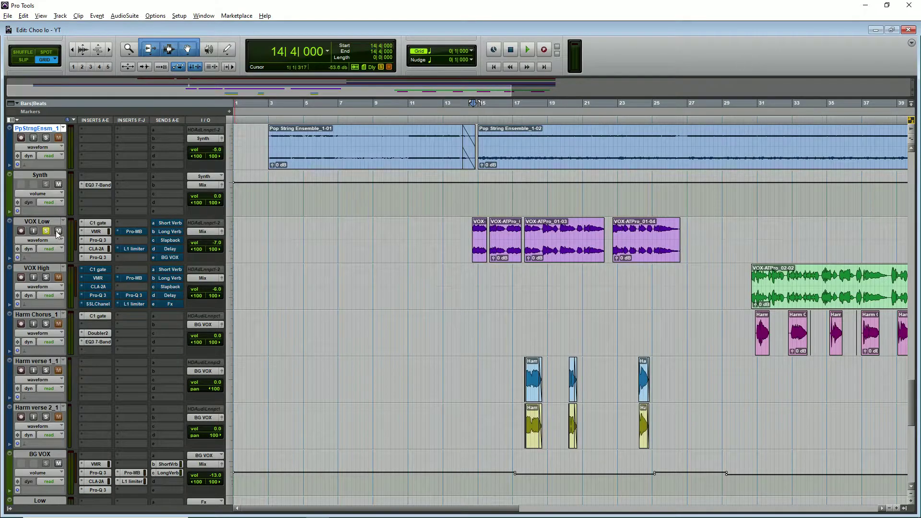
# Step: Unsolo VOX Low and play the full mix from 18|3|000
pyautogui.click(538, 279)
pyautogui.press('space')
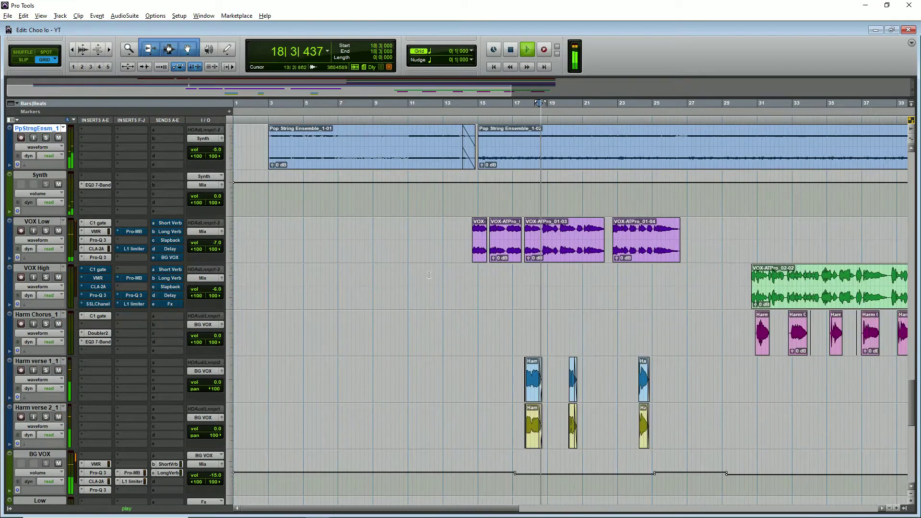
pyautogui.hotkey('ctrl', ']')
pyautogui.hotkey('ctrl', ']')
# Step: Take the Pro-MB insert on VOX Low out of bypass and inspect the high band's compression settings
pyautogui.click(131, 231)
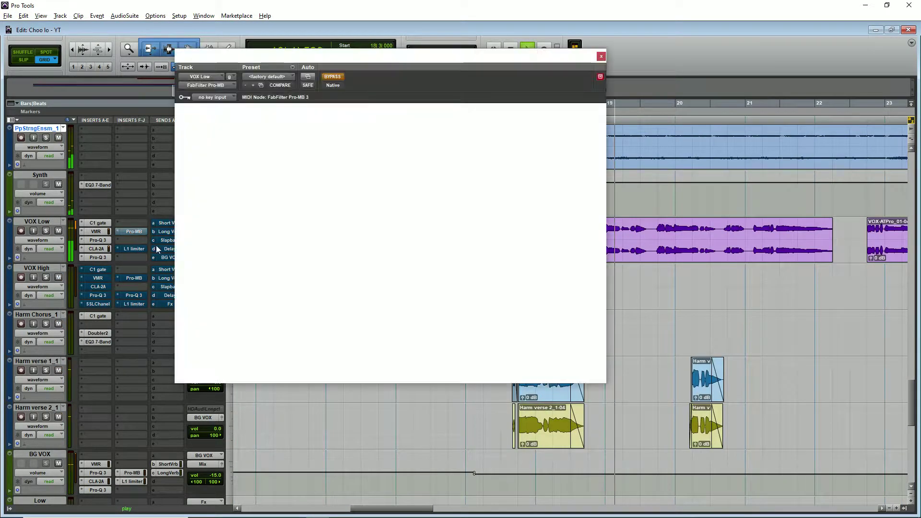
pyautogui.click(332, 76)
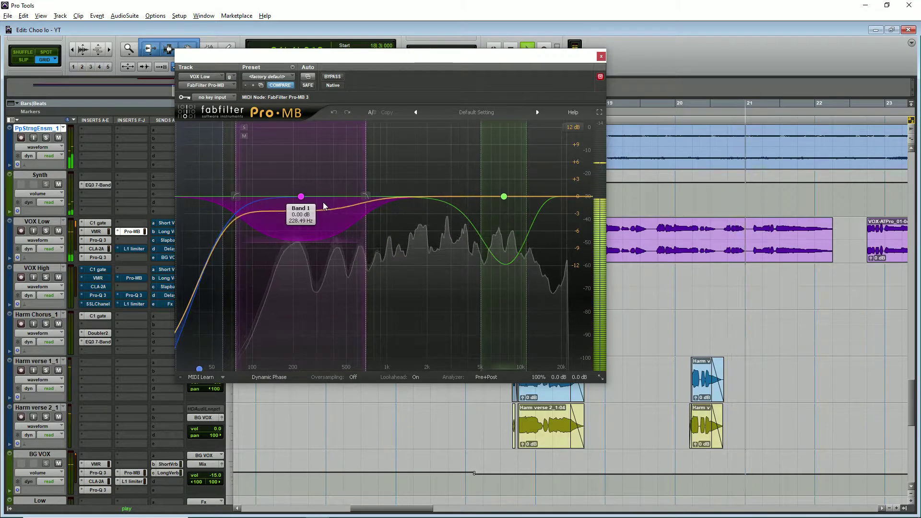
pyautogui.click(505, 197)
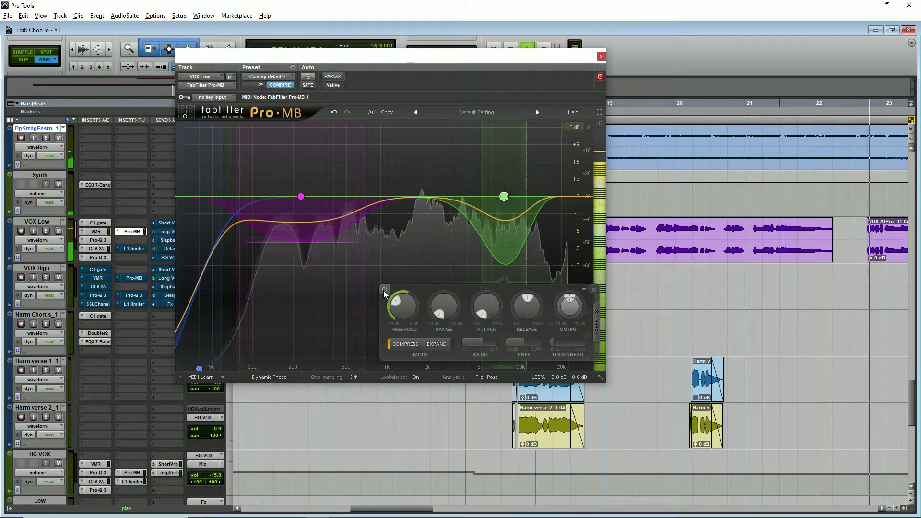
pyautogui.click(601, 56)
# Step: Replay the mix from 18|3|000 and take the L1 limiter on VOX Low out of bypass
pyautogui.hotkey('ctrl', '[')
pyautogui.hotkey('ctrl', '[')
pyautogui.hotkey('ctrl', '[')
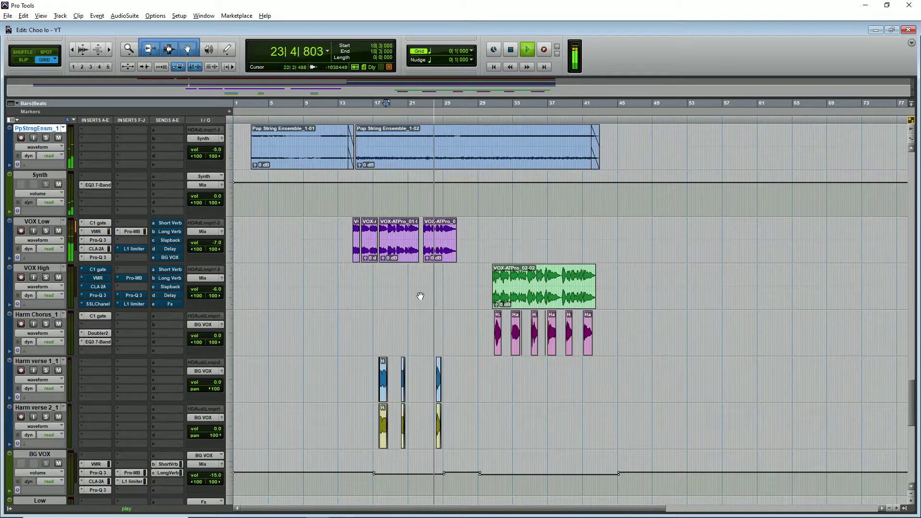
pyautogui.press('space')
pyautogui.click(134, 249)
pyautogui.press('space')
pyautogui.hotkey('ctrl', ']')
pyautogui.hotkey('ctrl', ']')
pyautogui.hotkey('ctrl', ']')
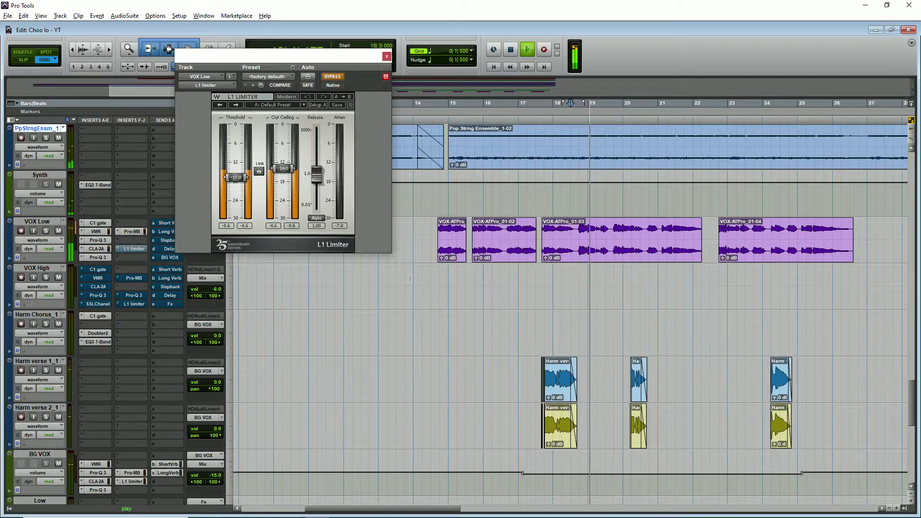
pyautogui.click(331, 78)
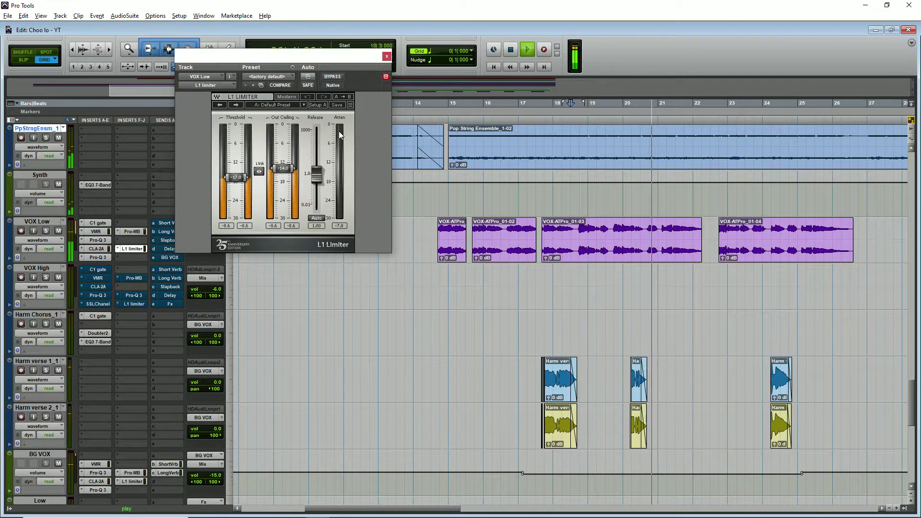
pyautogui.hotkey('ctrl', '[')
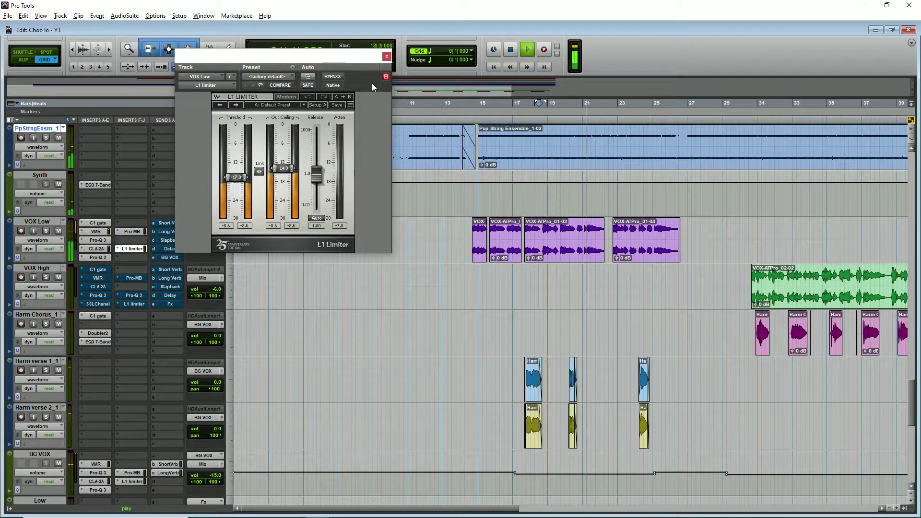
pyautogui.click(387, 57)
# Step: Solo VOX Low and VOX High and play from bar 31, near the start of the VOX High vocal
pyautogui.hotkey('ctrl', '[')
pyautogui.click(46, 231)
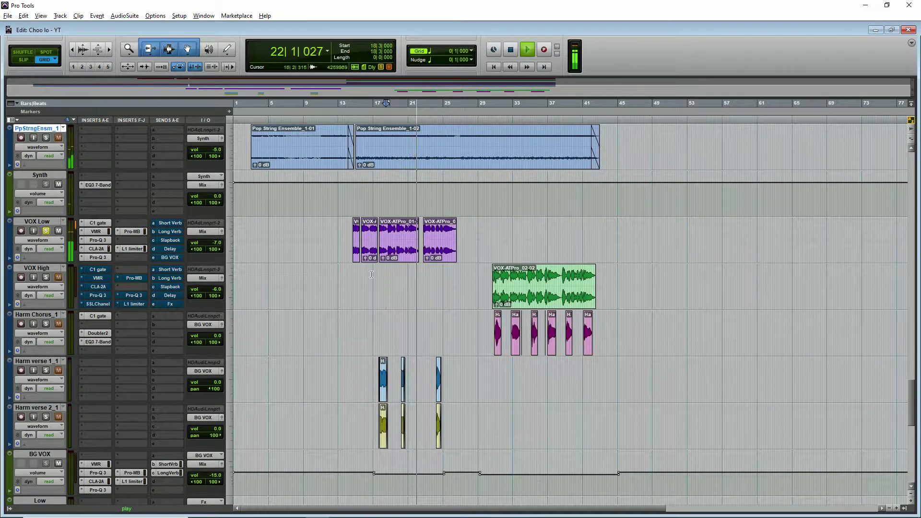
pyautogui.click(504, 233)
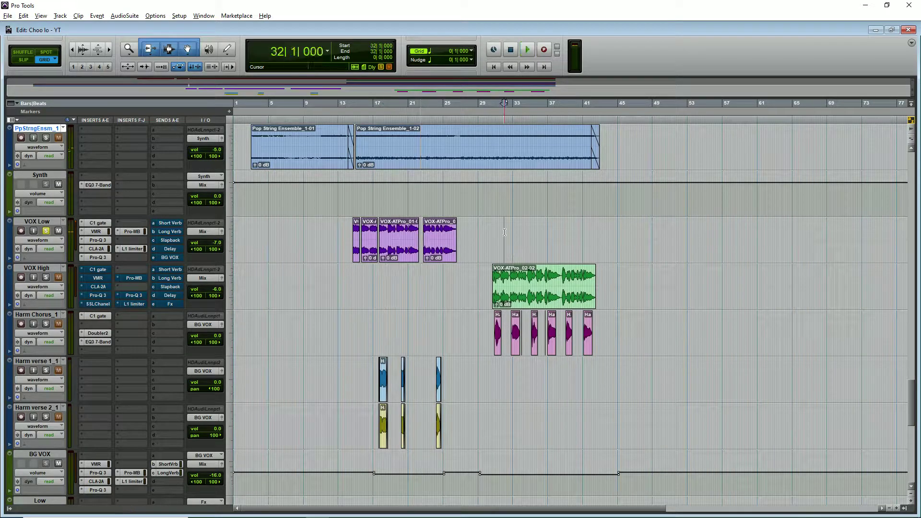
pyautogui.hotkey('ctrl', ']')
pyautogui.click(553, 232)
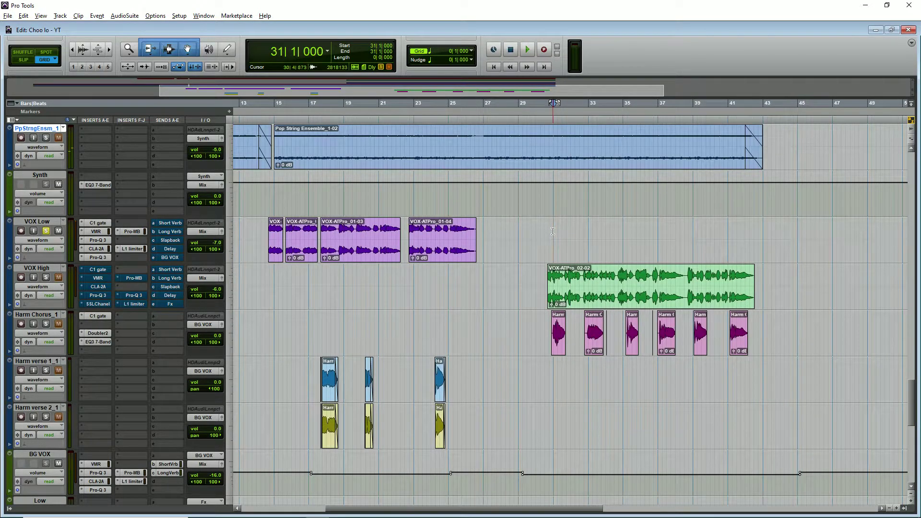
pyautogui.hotkey('ctrl', ']')
pyautogui.hotkey('ctrl', ']')
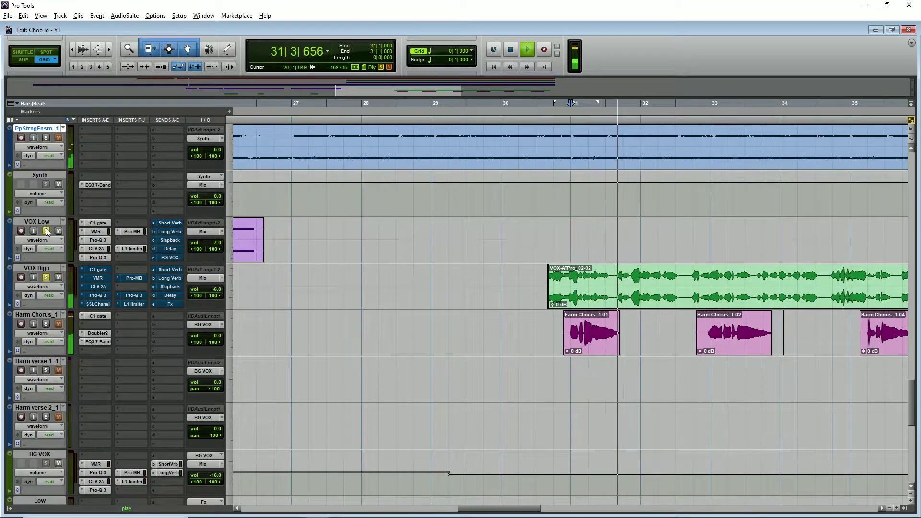
# Step: Take the VMR insert on VOX High out of bypass and inspect its FG-N EQ and Revival settings
pyautogui.hotkey('ctrl', '[')
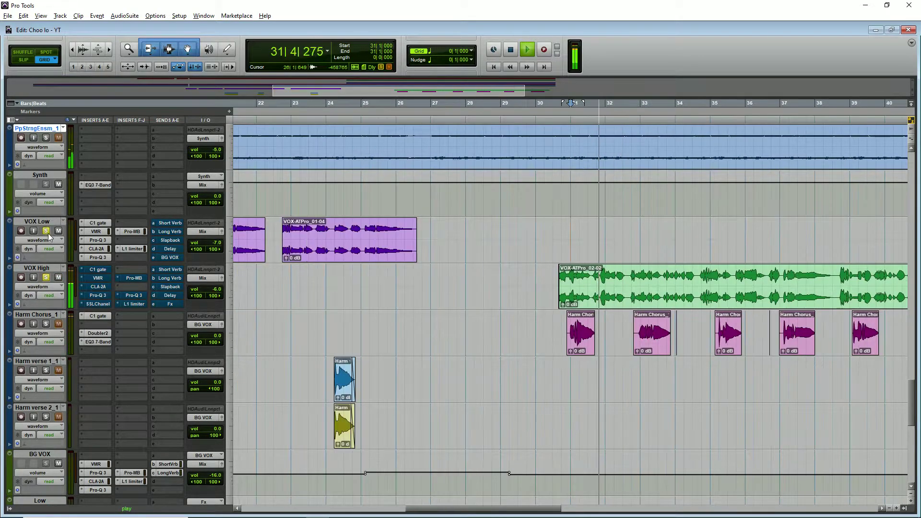
pyautogui.click(98, 279)
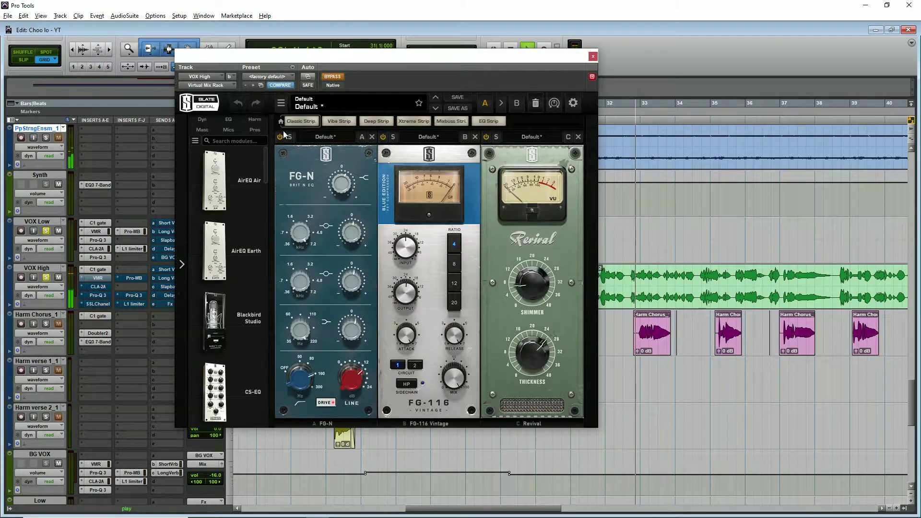
pyautogui.moveTo(343, 183)
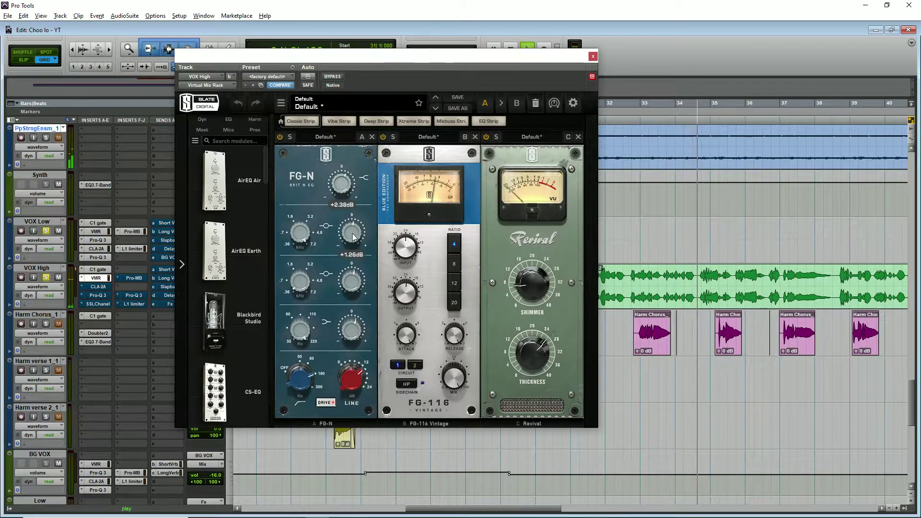
pyautogui.moveTo(352, 334)
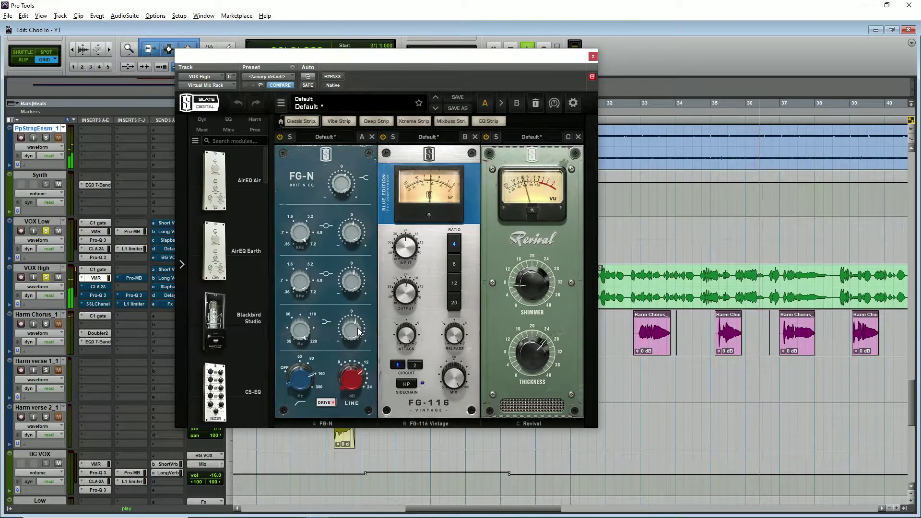
pyautogui.moveTo(312, 334)
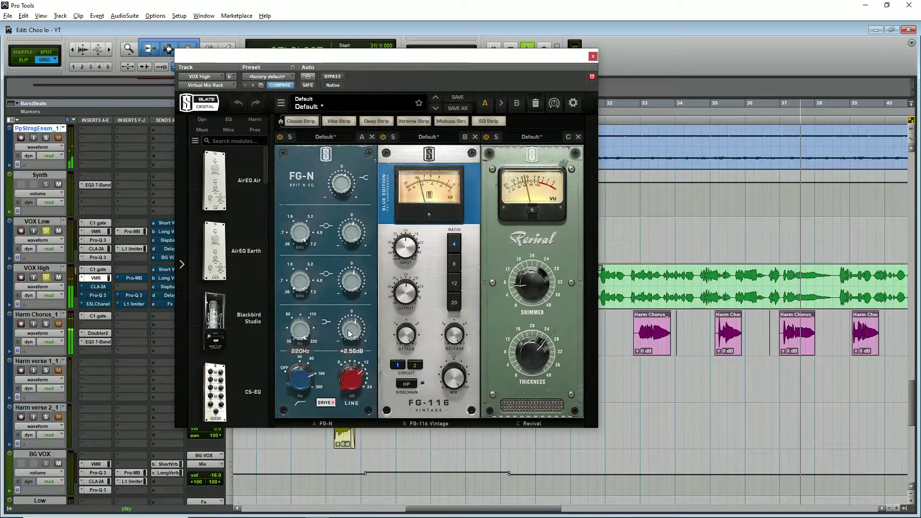
pyautogui.moveTo(351, 286)
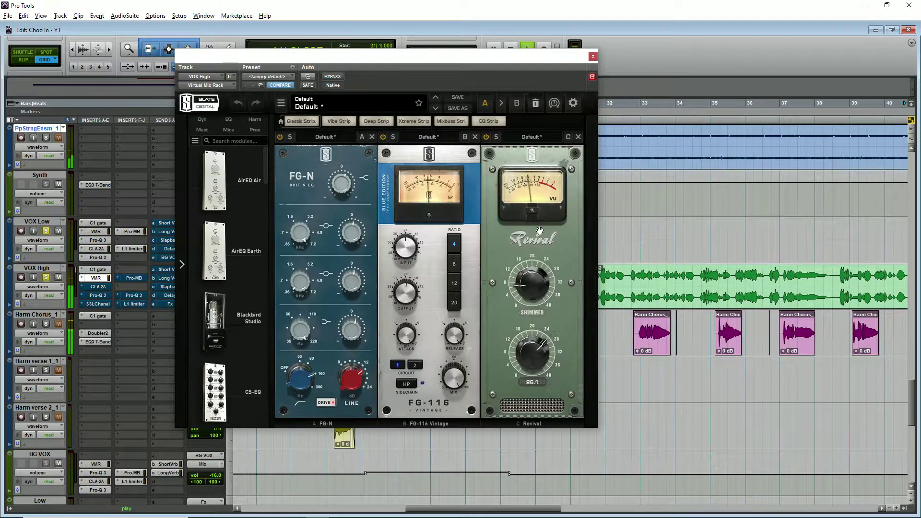
pyautogui.click(593, 57)
# Step: Take the CLA-2A and first Pro-Q 3 on VOX High out of bypass and audition the EQ's 4161.4 Hz dynamic band
pyautogui.click(98, 286)
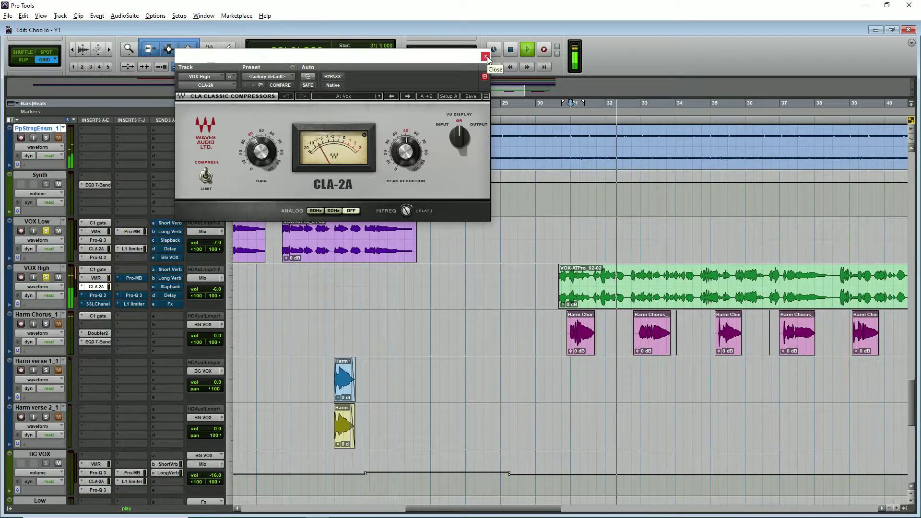
pyautogui.click(97, 295)
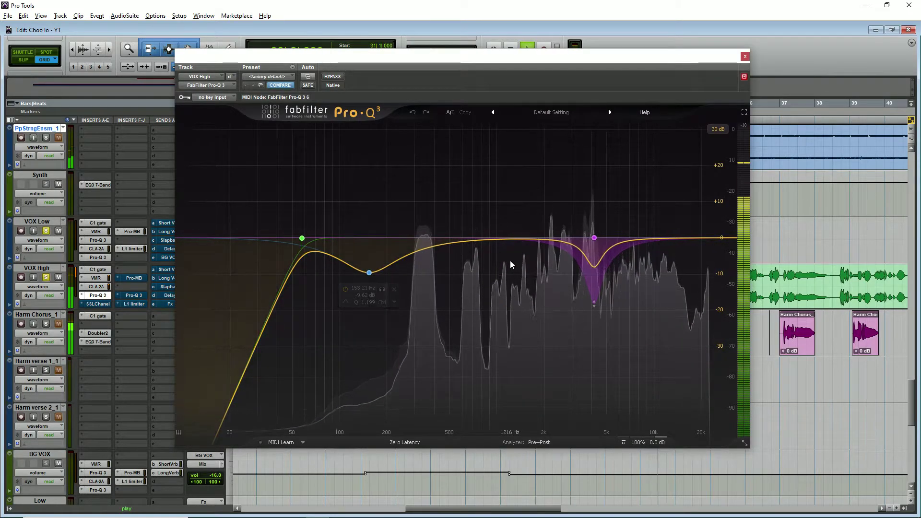
pyautogui.moveTo(612, 284)
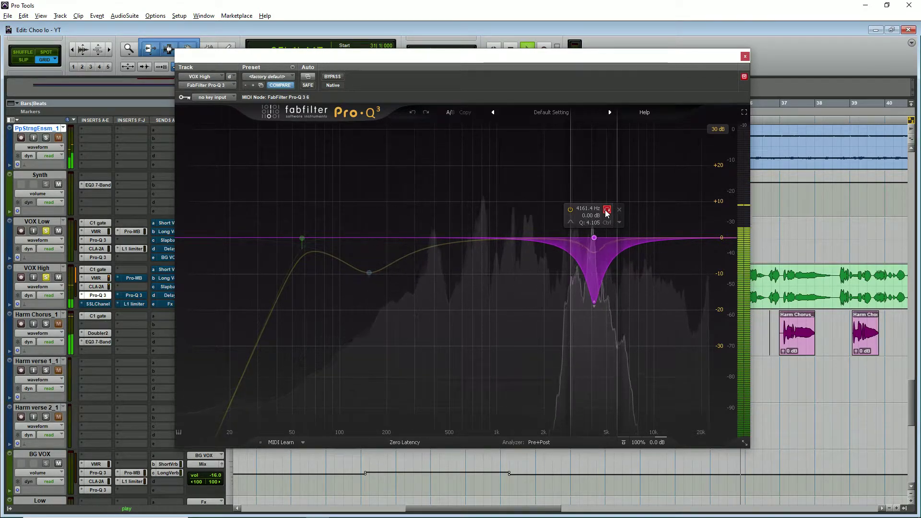
pyautogui.click(606, 210)
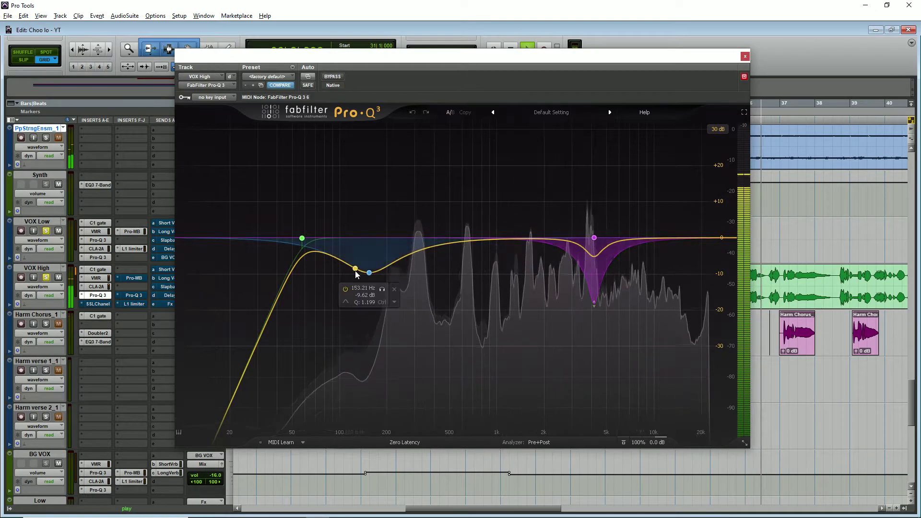
pyautogui.click(345, 288)
pyautogui.click(98, 295)
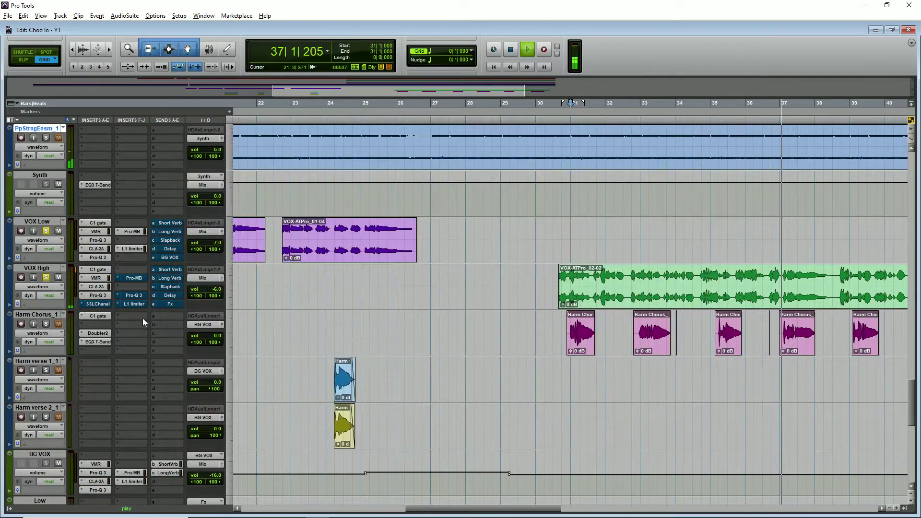
# Step: Take the SSLChannel insert on VOX High out of bypass and inspect its HF and LF EQ settings
pyautogui.click(101, 305)
pyautogui.click(335, 77)
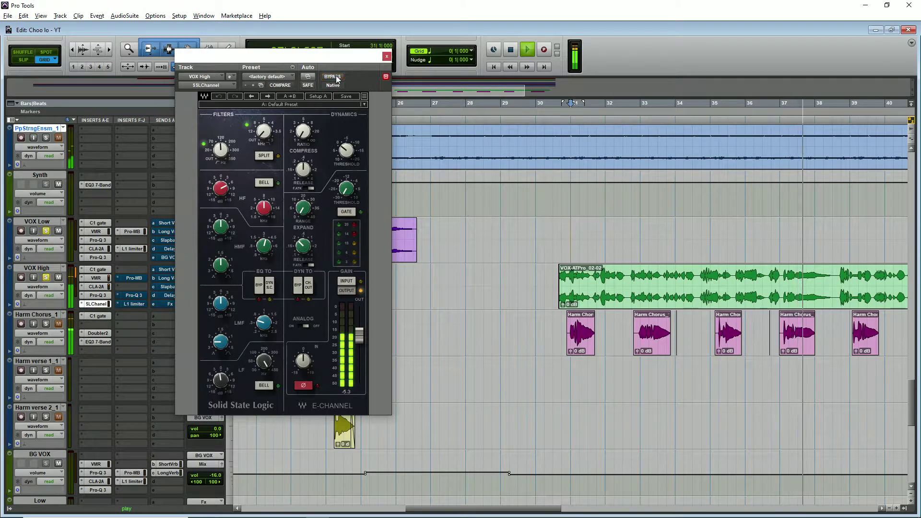
pyautogui.moveTo(265, 211); pyautogui.dragTo(265, 211)
pyautogui.moveTo(222, 188); pyautogui.dragTo(224, 199)
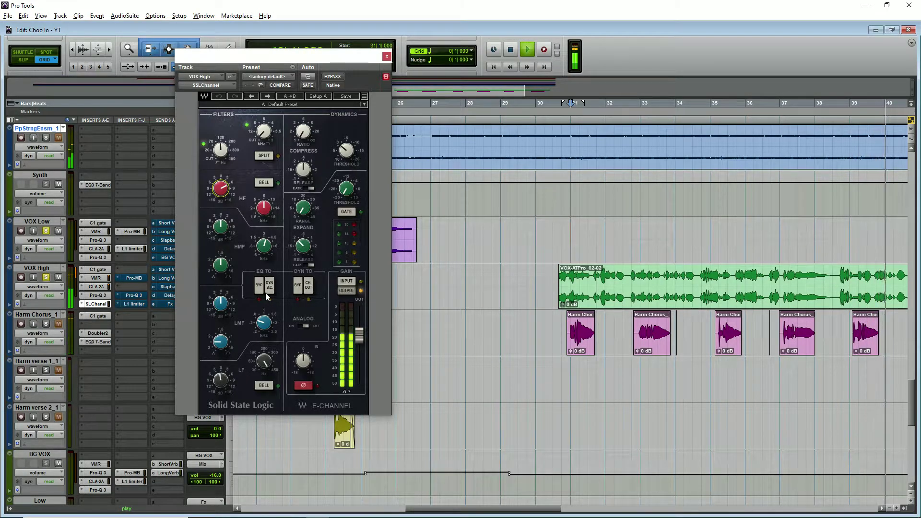
pyautogui.click(220, 380)
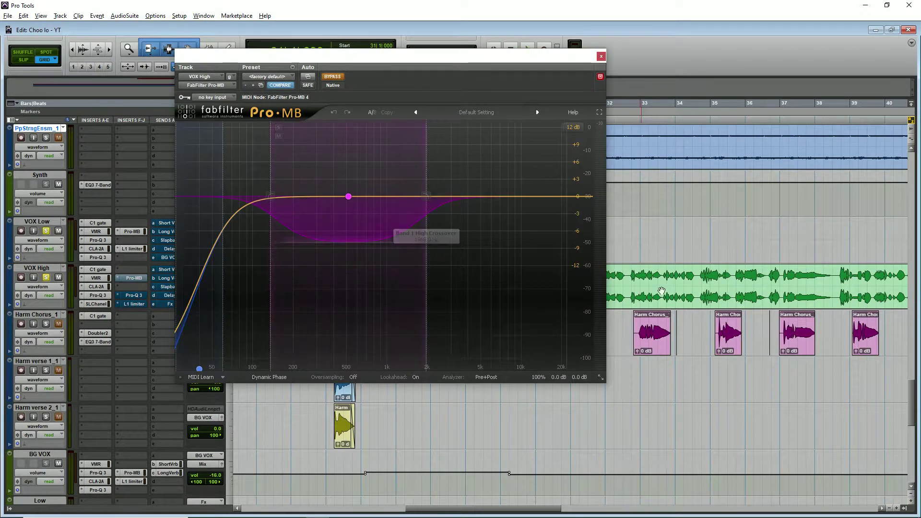
# Step: Play from 33|3|000 and take the Pro-MB insert on VOX High out of bypass
pyautogui.press('space')
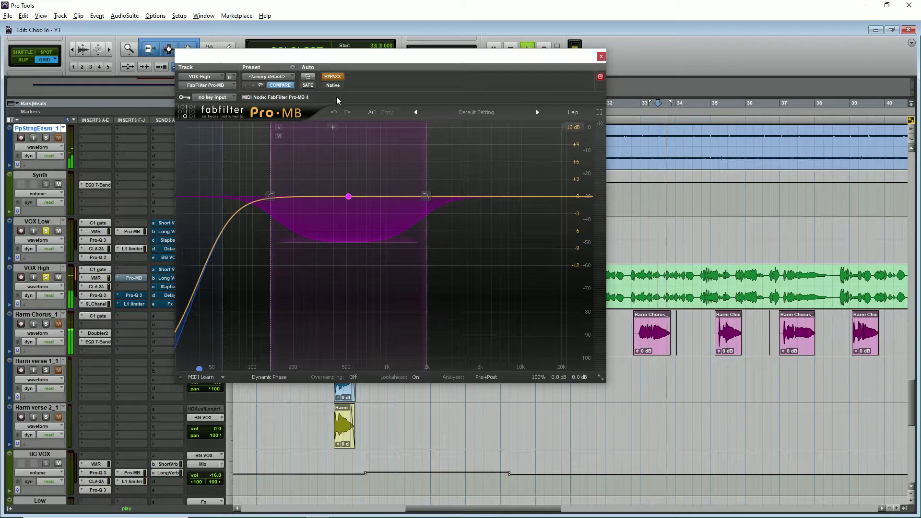
pyautogui.click(336, 77)
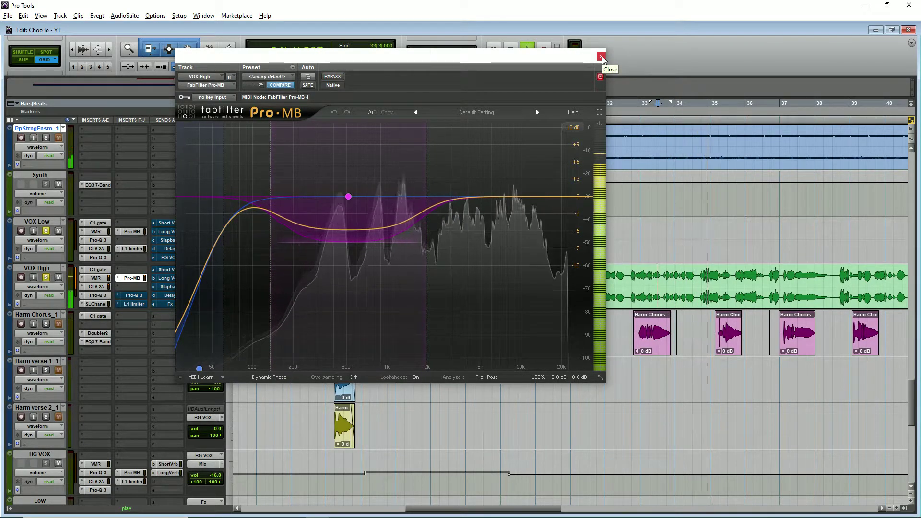
# Step: Enable the second Pro-Q 3 on VOX High and audition its 4005.5 Hz cut and 16289 Hz high shelf
pyautogui.click(132, 297)
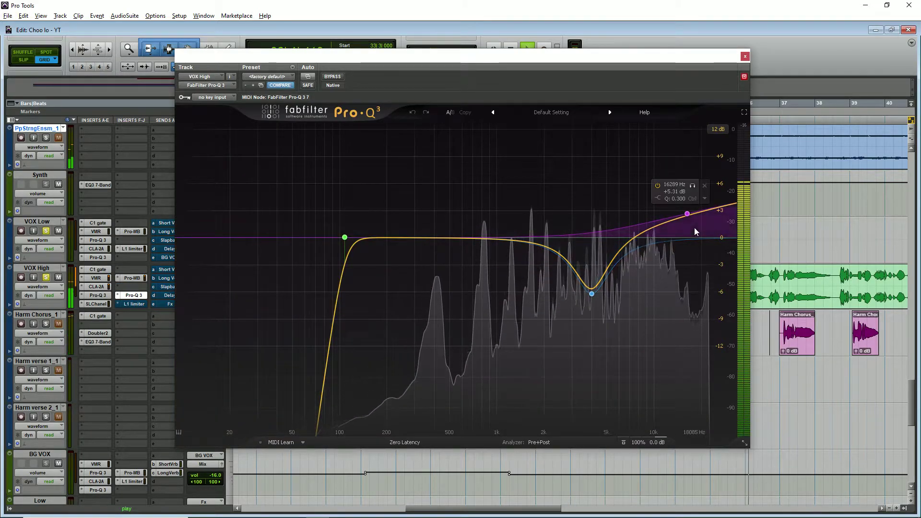
pyautogui.click(605, 311)
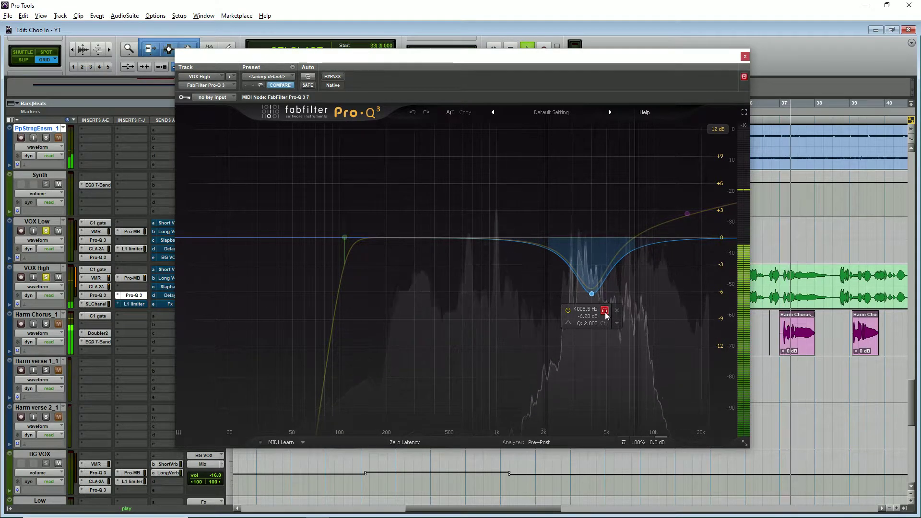
pyautogui.click(605, 311)
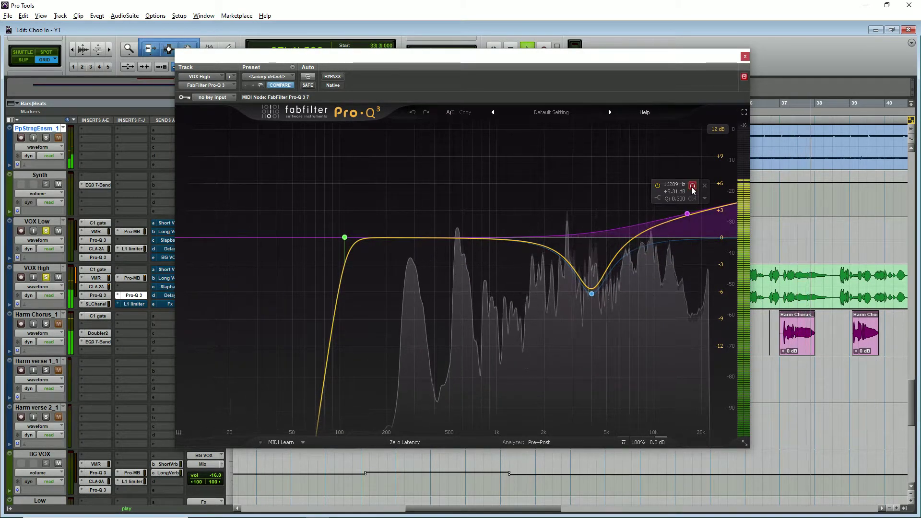
pyautogui.click(692, 187)
pyautogui.click(693, 186)
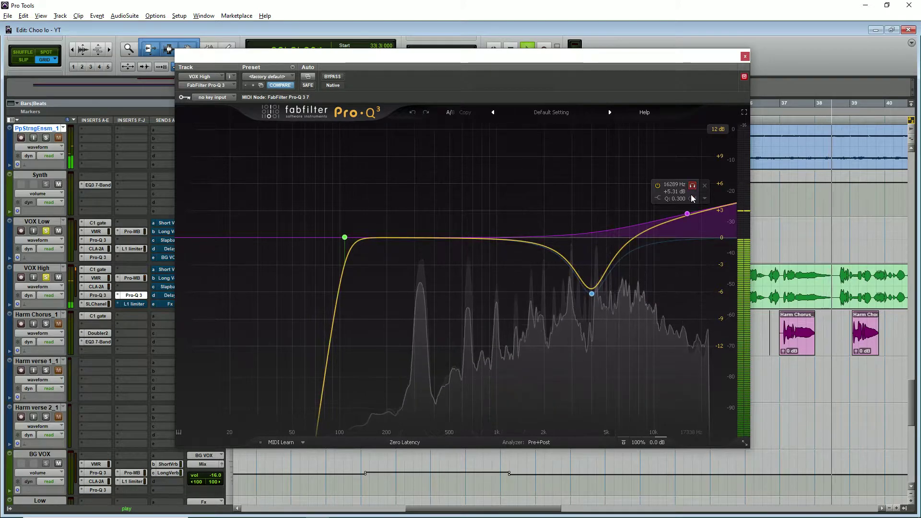
pyautogui.click(745, 57)
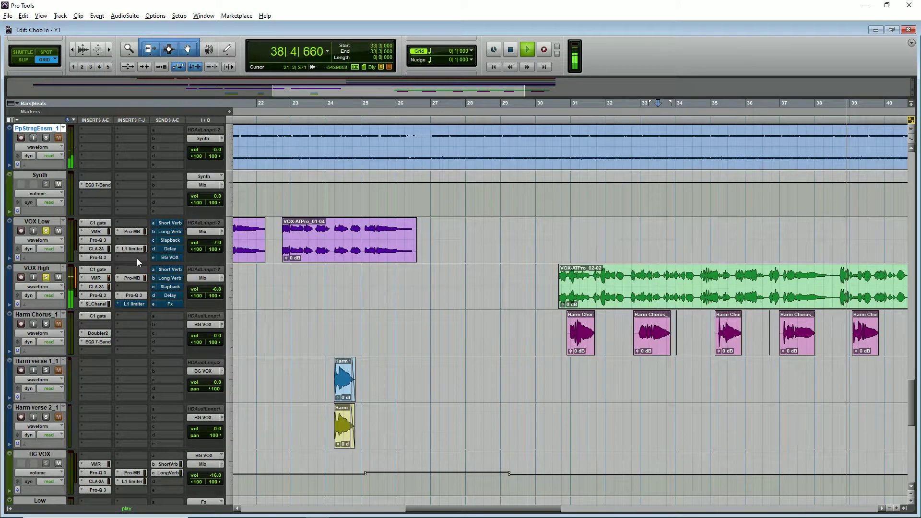
# Step: Take the L1 limiter on VOX High out of bypass and stop playback
pyautogui.click(128, 304)
pyautogui.click(333, 78)
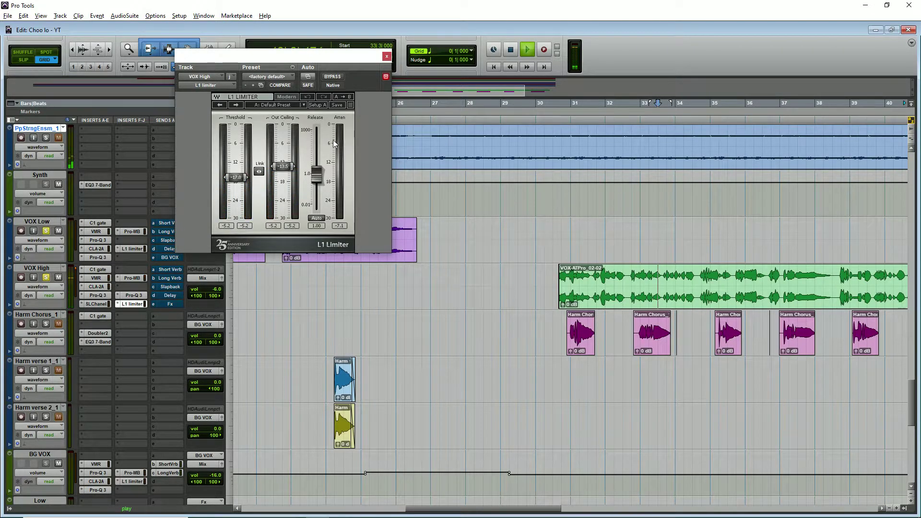
pyautogui.click(386, 56)
pyautogui.press('space')
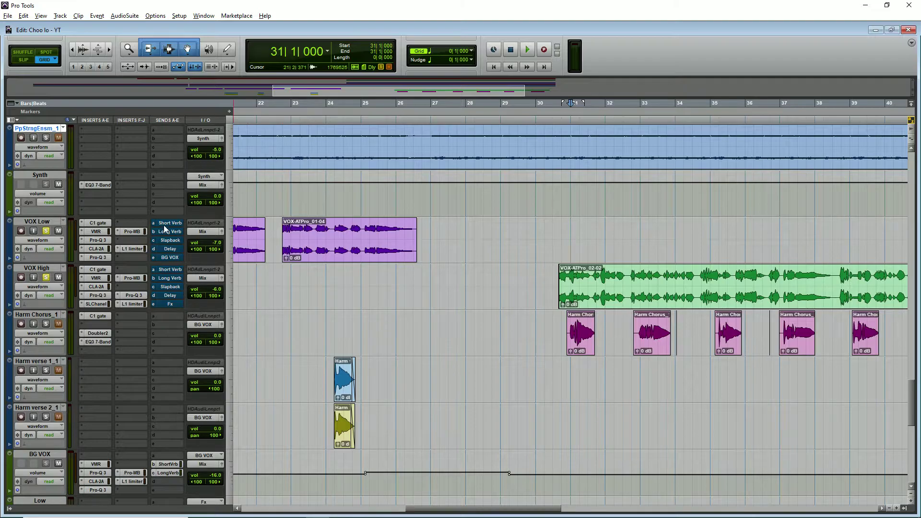
# Step: Play VOX Low from 16|3|000, unmute its BG VOX send and replay the vocal from 17|4|000
pyautogui.hotkey('ctrl', '[')
pyautogui.click(316, 273)
pyautogui.press('space')
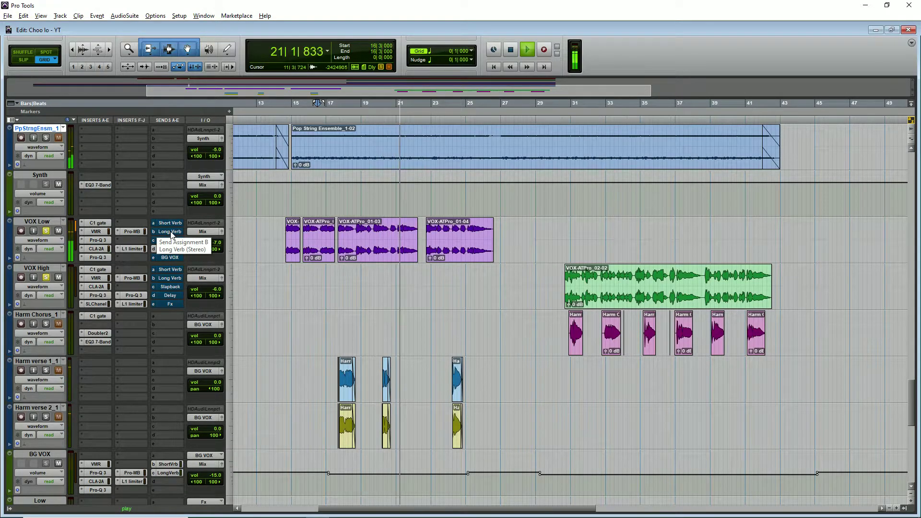
pyautogui.keyDown('ctrl'); pyautogui.click(172, 260); pyautogui.keyUp('ctrl')
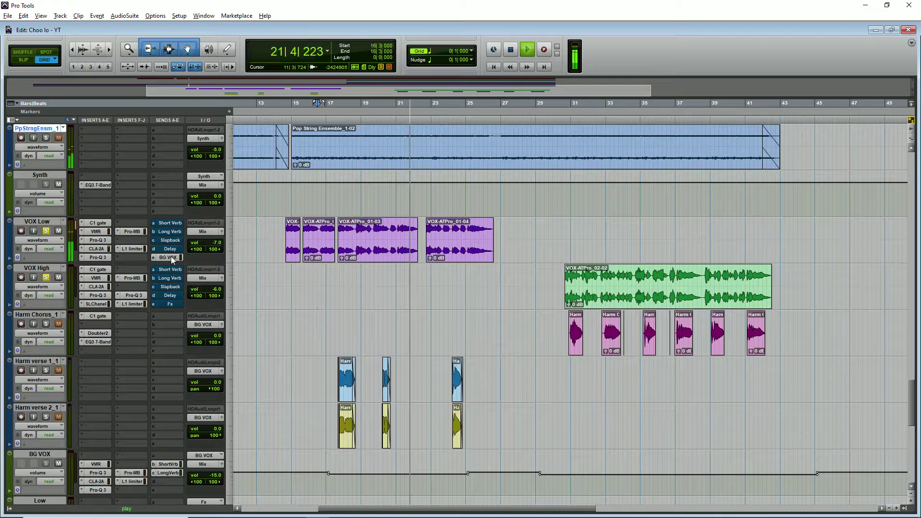
pyautogui.press('space')
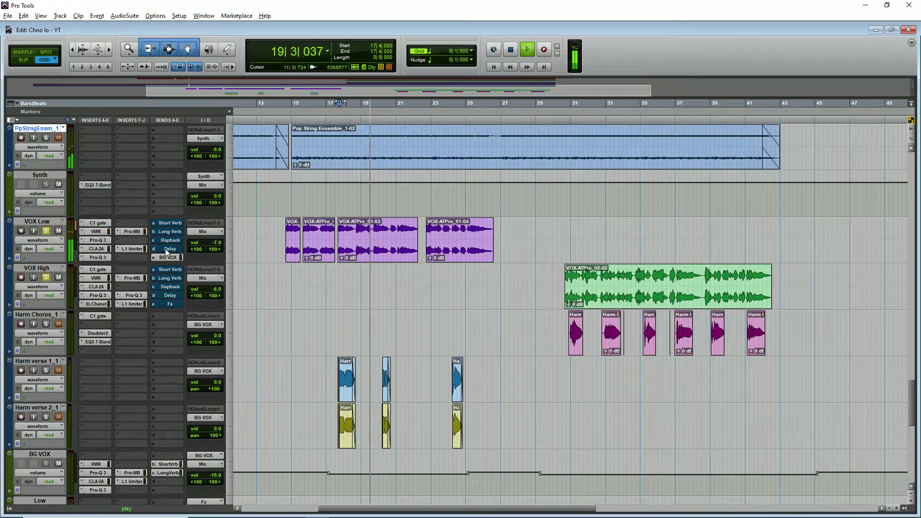
# Step: Check the BG VOX send level automation on VOX Low and return the track to waveform view
pyautogui.click(50, 240)
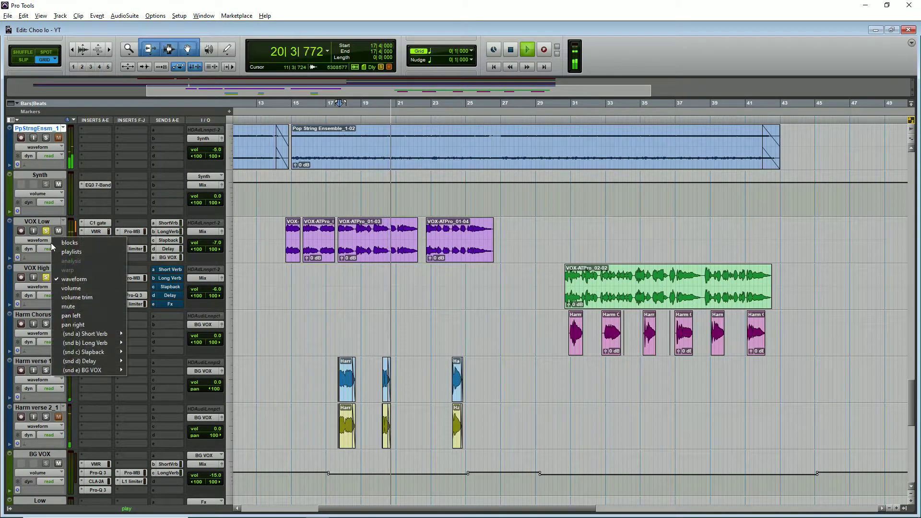
pyautogui.moveTo(88, 371)
pyautogui.click(149, 370)
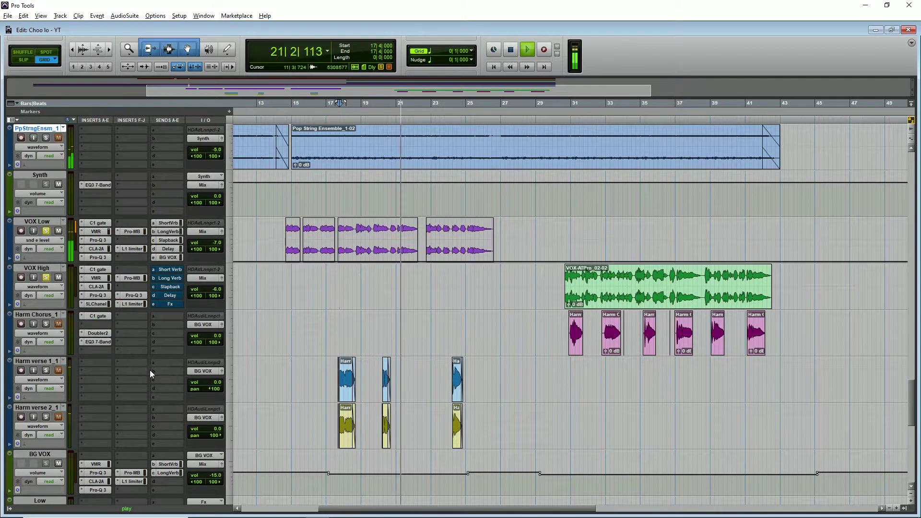
pyautogui.click(51, 240)
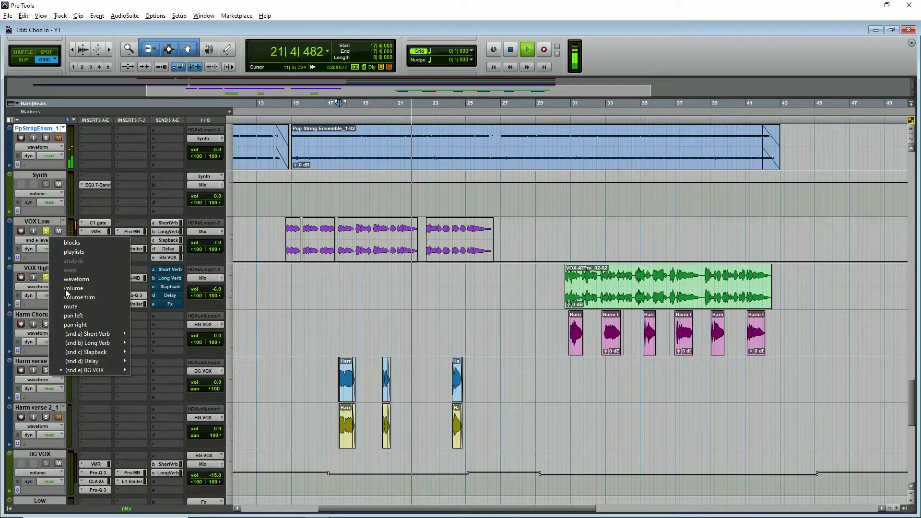
pyautogui.click(79, 281)
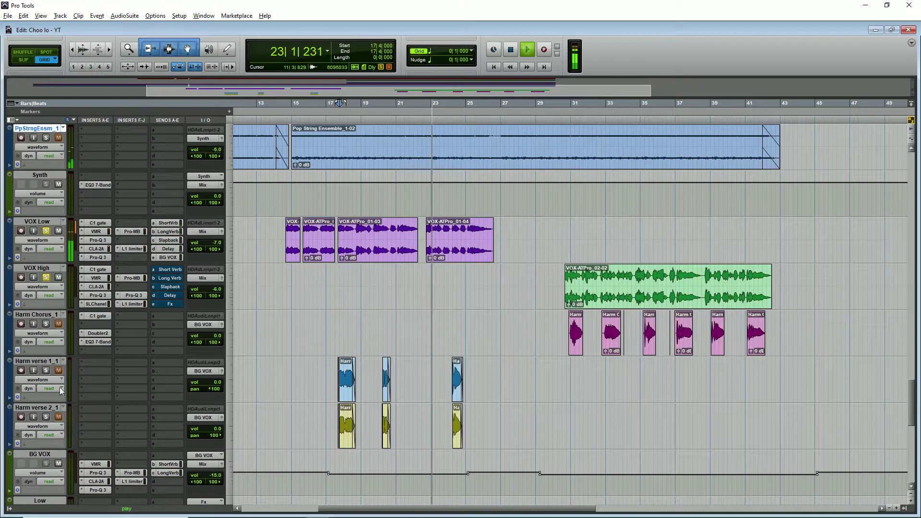
# Step: Unsolo both lead vocals, unmute the harmony tracks and VOX High sends, and play the full mix from 30|4|000
pyautogui.press('space')
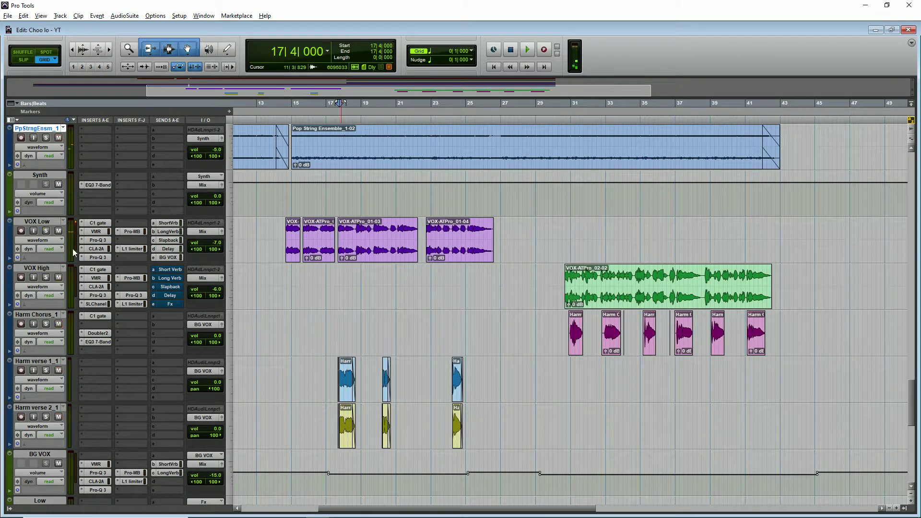
pyautogui.press('space')
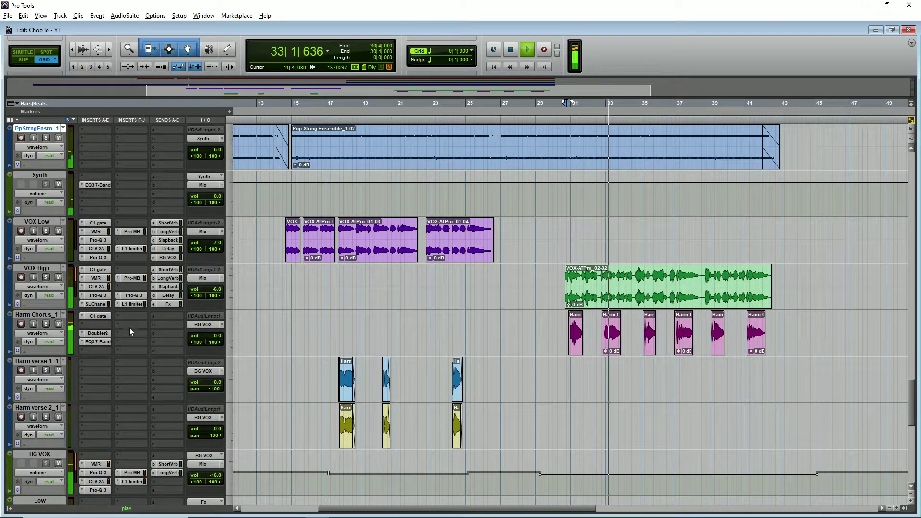
pyautogui.press('space')
# Step: Mute VOX High and VOX Low and play the verse harmonies from 18|1|000
pyautogui.click(58, 278)
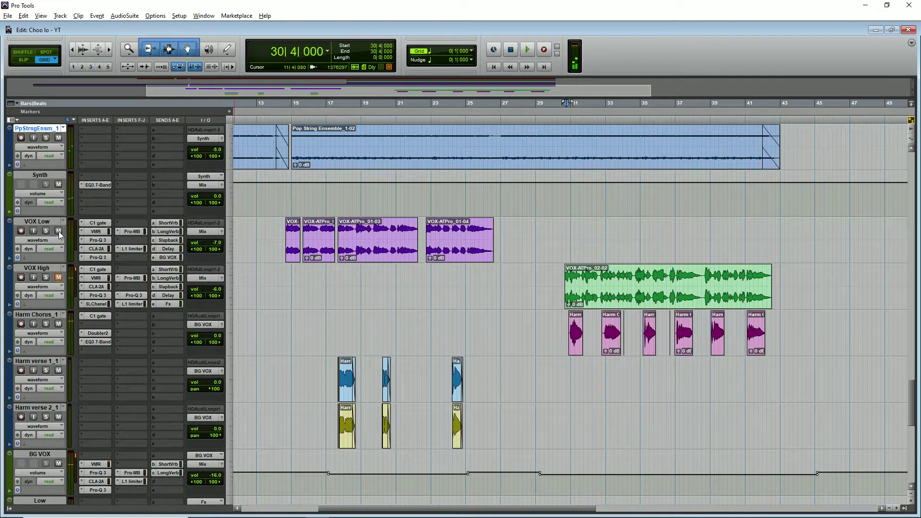
pyautogui.press('space')
pyautogui.hotkey('ctrl', ']')
pyautogui.hotkey('ctrl', ']')
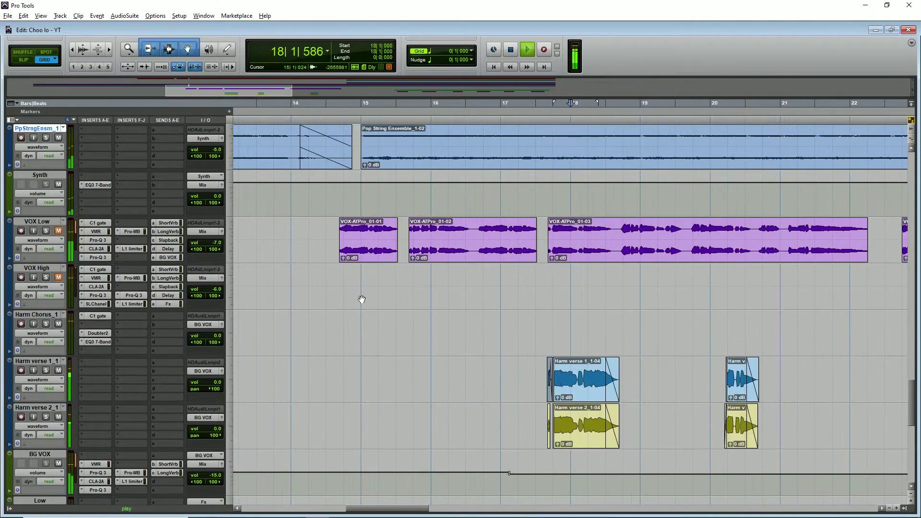
# Step: Stop playback and solo the Harm verse 1_1 and Harm verse 2_1 tracks
pyautogui.press('space')
pyautogui.click(46, 370)
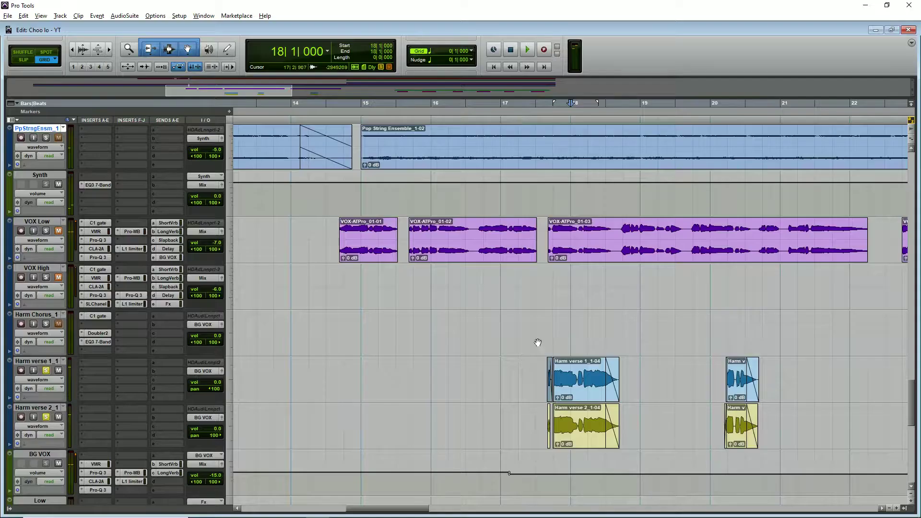
# Step: Play the soloed verse harmonies and inspect the VMR and first Pro-Q 3 inserts on the BG VOX track
pyautogui.press('space')
pyautogui.scroll(-2, 180, 384)
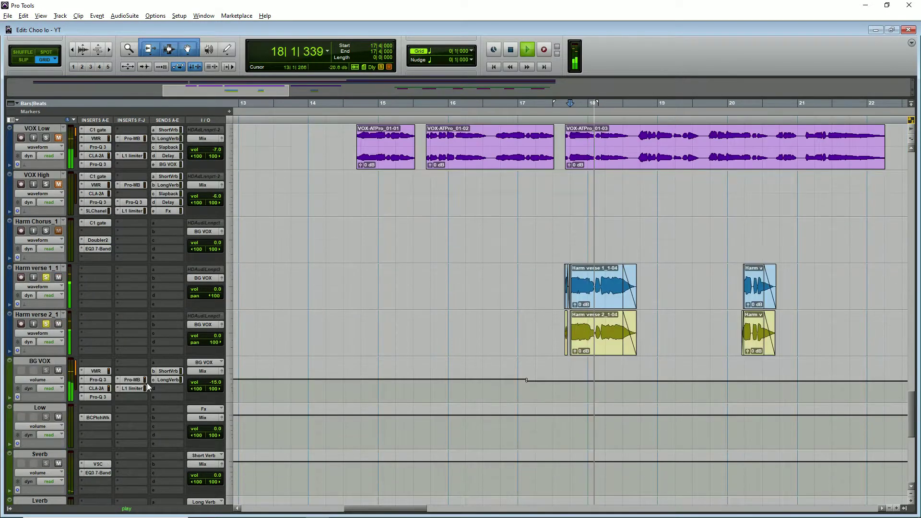
pyautogui.click(101, 372)
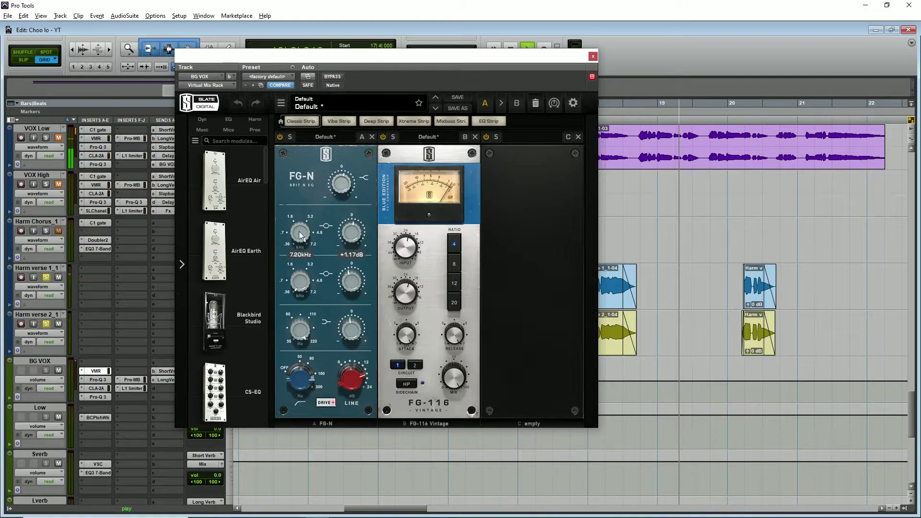
pyautogui.moveTo(355, 231)
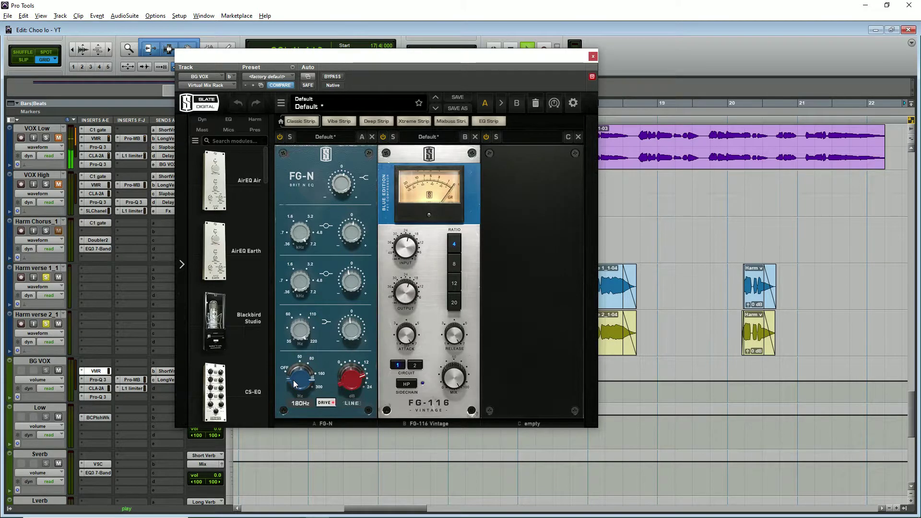
pyautogui.click(99, 380)
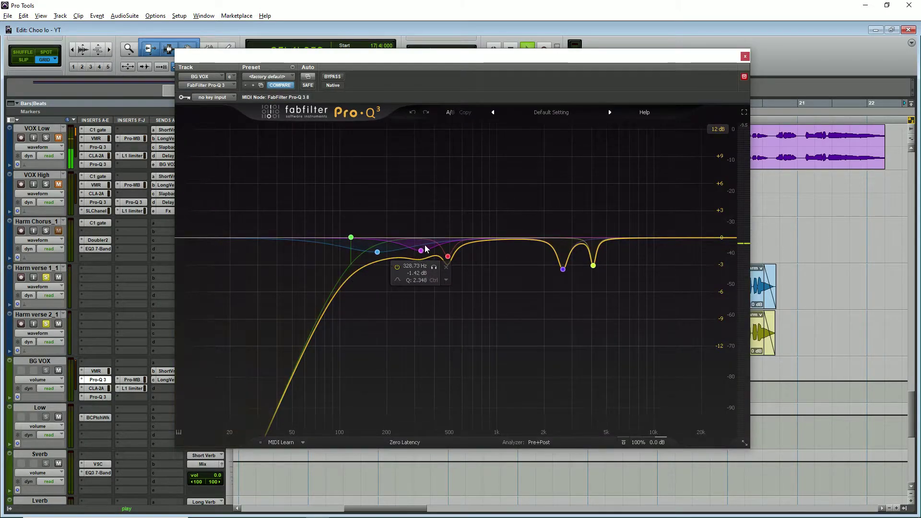
# Step: Inspect the CLA-2A and second Pro-Q 3 inserts on BG VOX during playback, and close the plug-in window
pyautogui.click(99, 389)
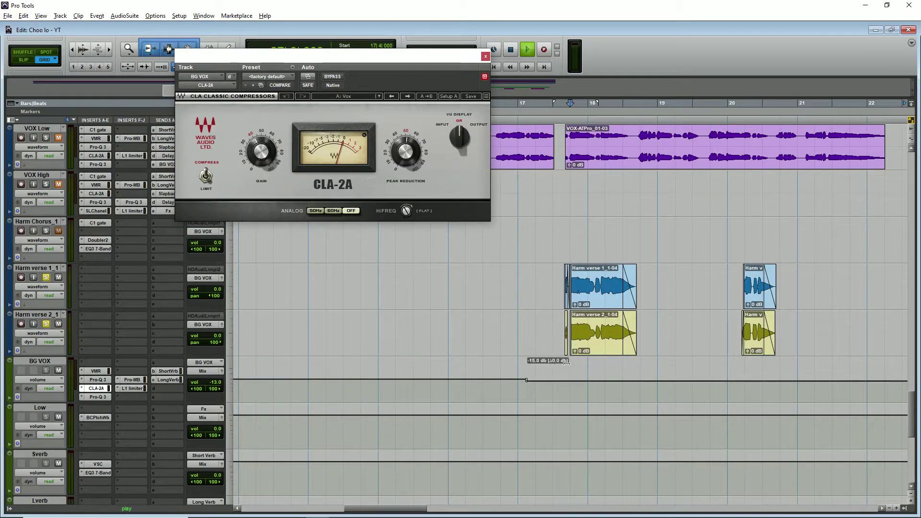
pyautogui.hotkey('ctrl', ']')
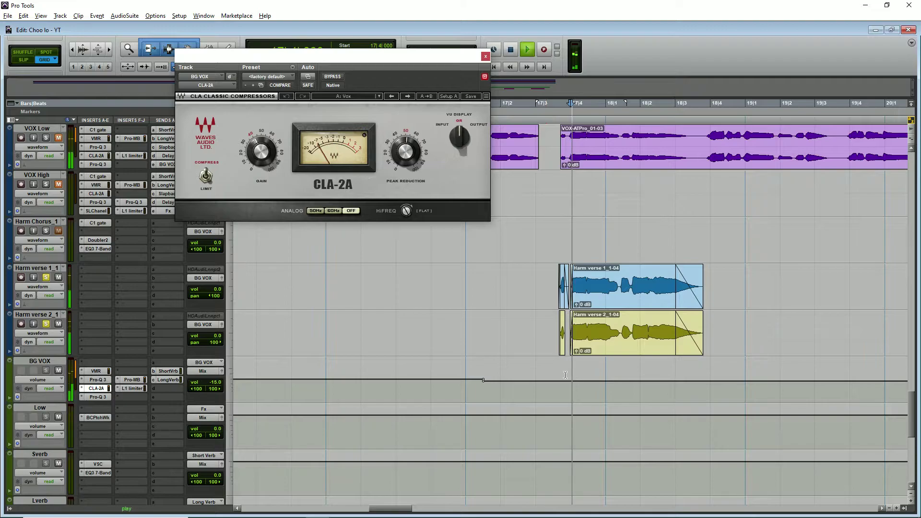
pyautogui.click(97, 397)
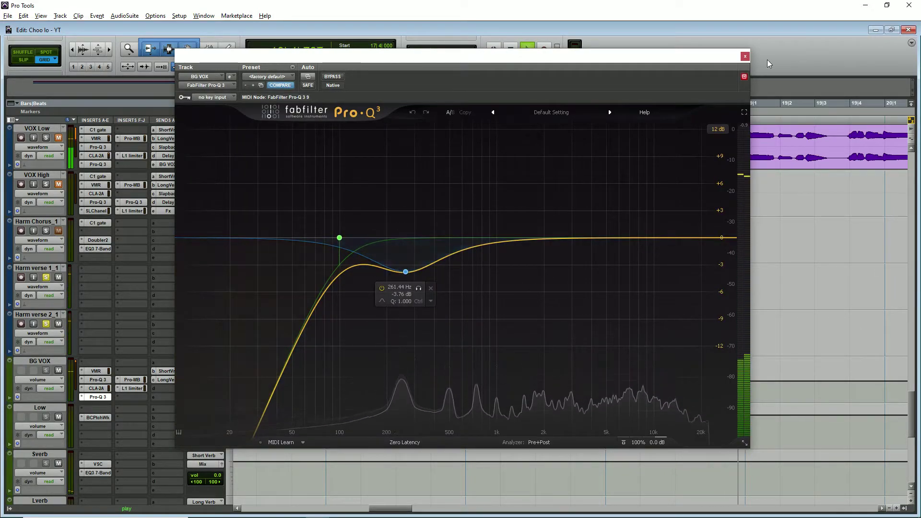
pyautogui.click(745, 56)
pyautogui.hotkey('ctrl', '[')
pyautogui.hotkey('ctrl', '[')
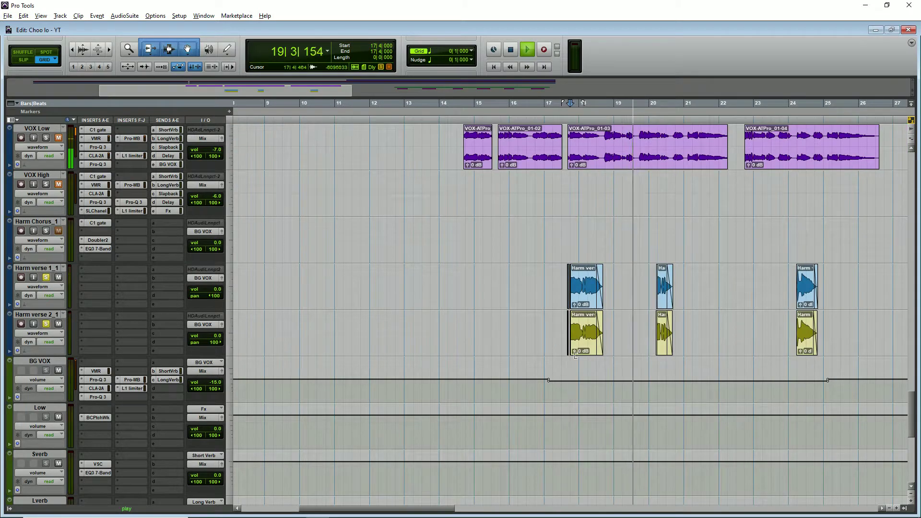
# Step: Examine the Pro-MB insert on BG VOX while the verse harmonies play, and close its window
pyautogui.press('space')
pyautogui.click(140, 380)
pyautogui.press('space')
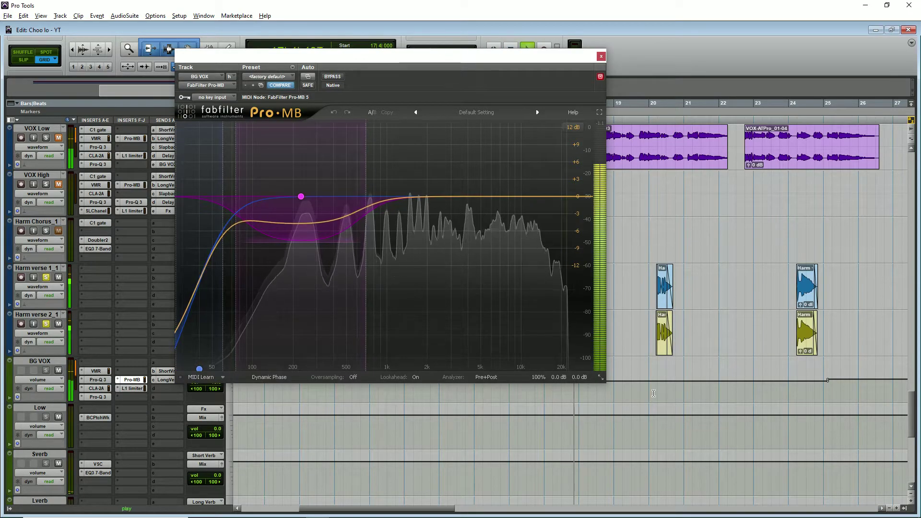
pyautogui.click(601, 56)
# Step: Examine the L1 limiter on BG VOX while playing the verse harmony at 24|1|000, and close it with playback stopped
pyautogui.press('space')
pyautogui.click(130, 388)
pyautogui.press('space')
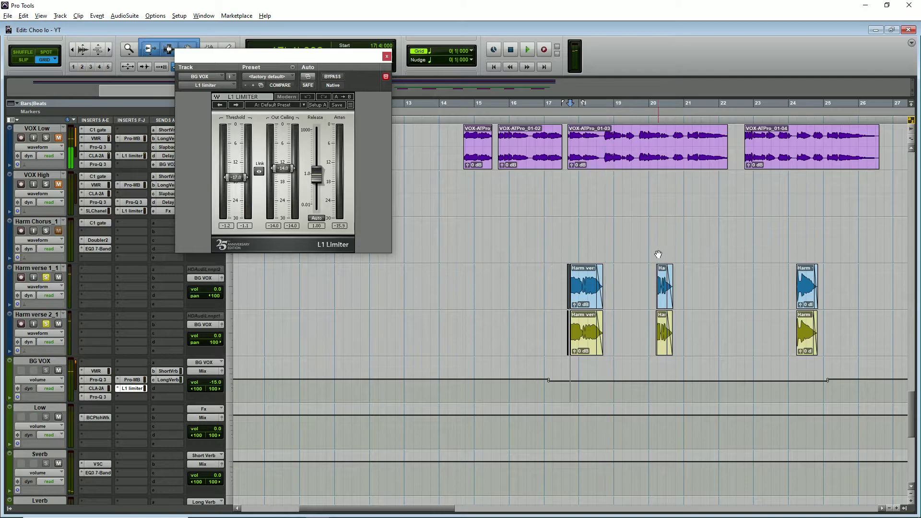
pyautogui.click(654, 237)
pyautogui.click(652, 231)
pyautogui.click(793, 236)
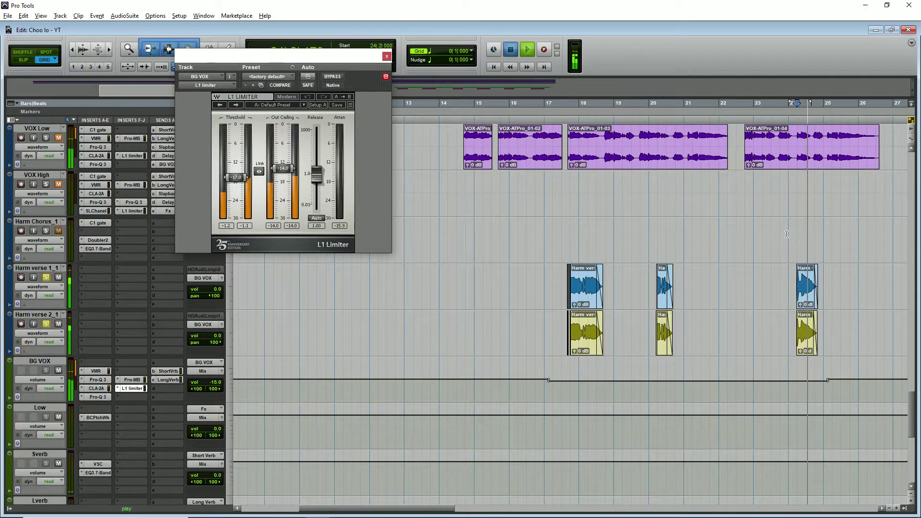
pyautogui.click(787, 234)
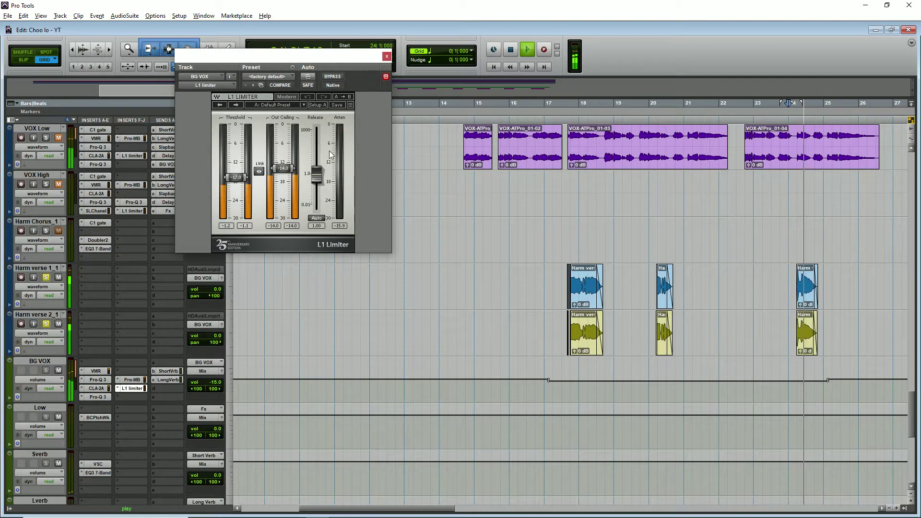
pyautogui.press('space')
pyautogui.click(386, 57)
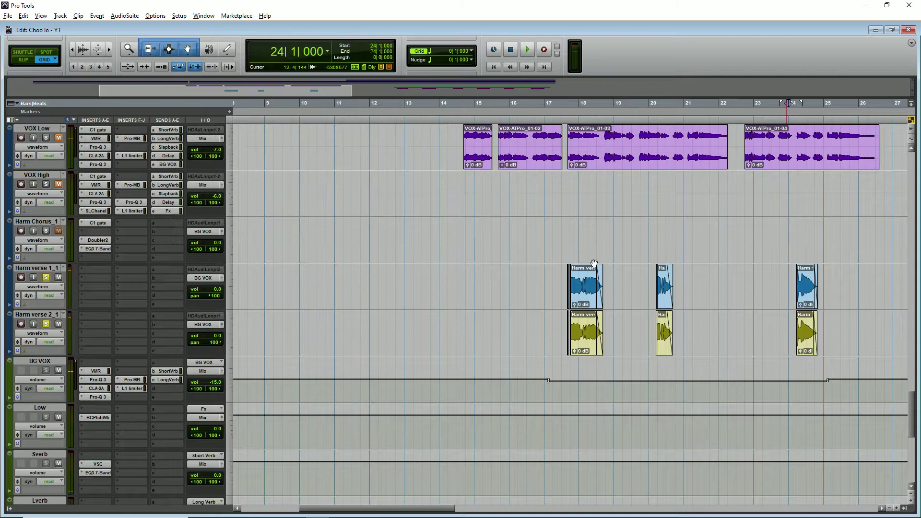
# Step: Solo Harm Chorus_1 in place of the verse harmonies and play its clips from 31|1|000 and 32|4|000
pyautogui.hotkey('ctrl', '[')
pyautogui.hotkey('ctrl', '[')
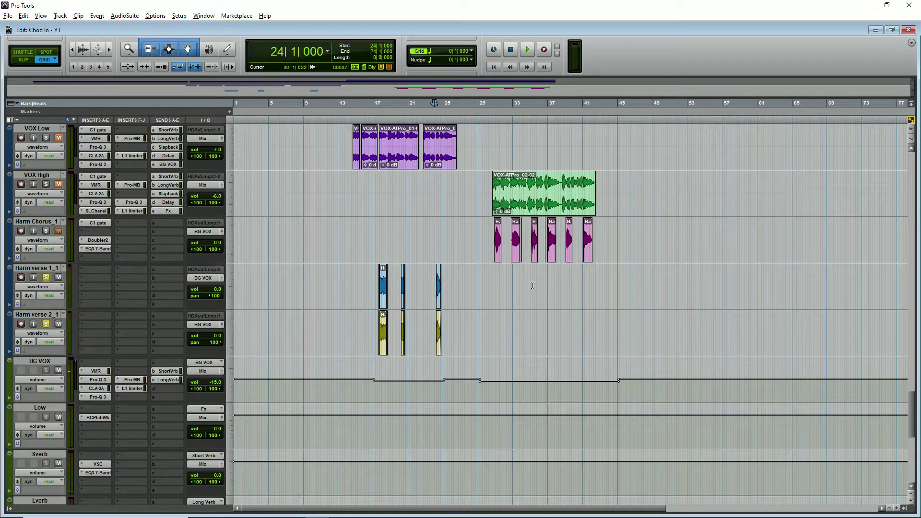
pyautogui.press('space')
pyautogui.hotkey('ctrl', ']')
pyautogui.hotkey('ctrl', ']')
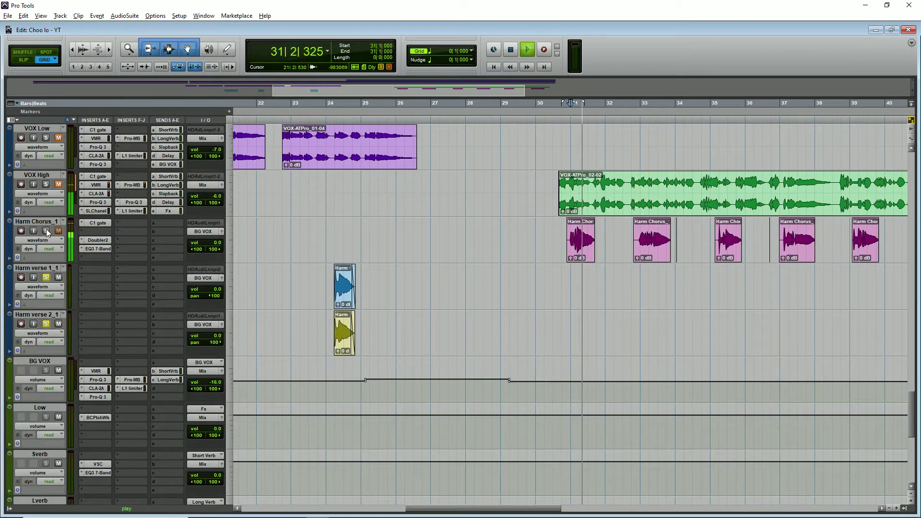
pyautogui.hotkey('ctrl', '[')
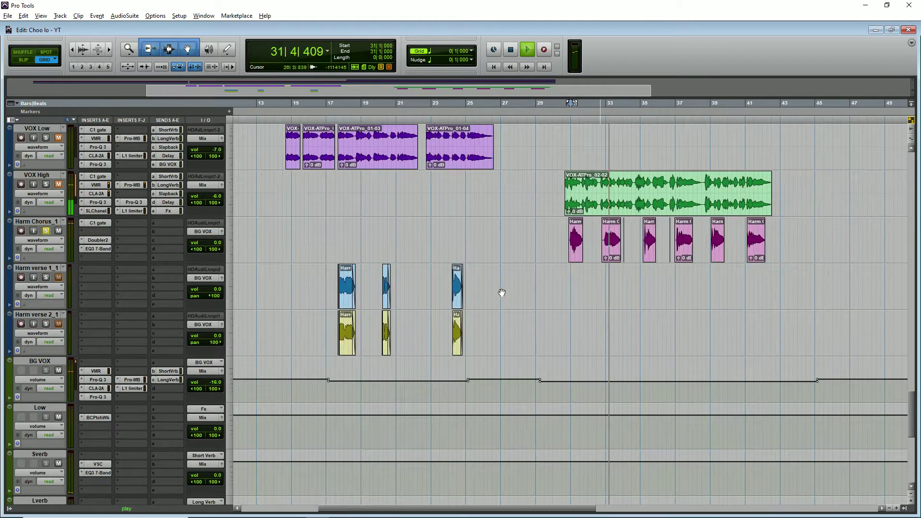
pyautogui.hotkey('ctrl', ']')
pyautogui.hotkey('ctrl', ']')
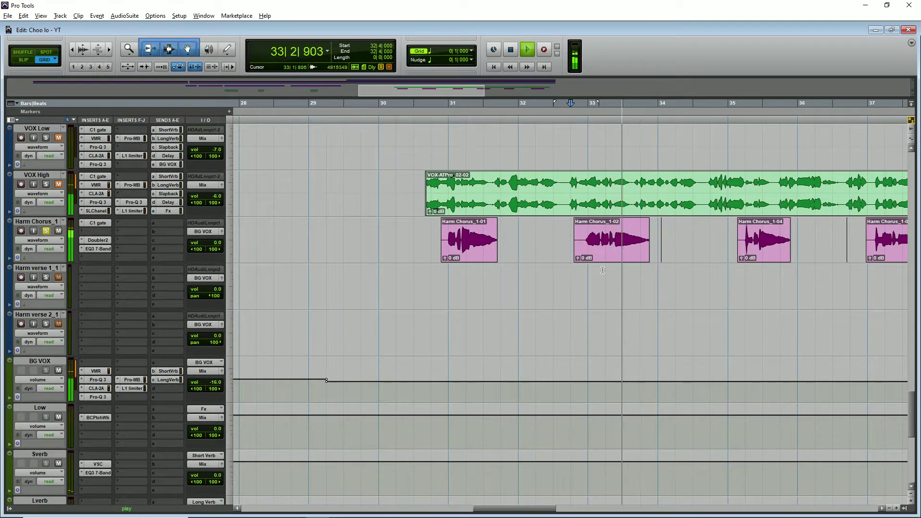
pyautogui.hotkey('ctrl', '[')
pyautogui.press('space')
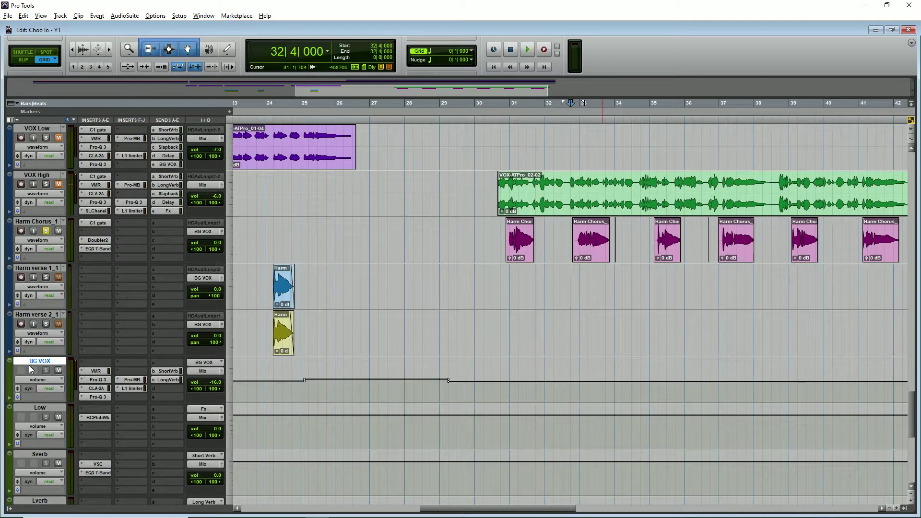
# Step: Play from 30|4|000 with the Harm Chorus_1 inserts bypassed, and solo that track during playback
pyautogui.moveTo(335, 283); pyautogui.dragTo(242, 342)
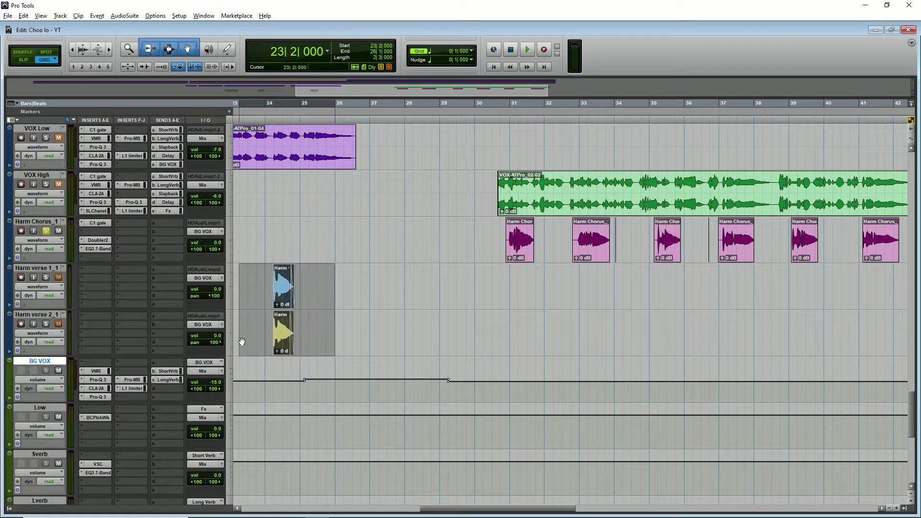
pyautogui.click(514, 228)
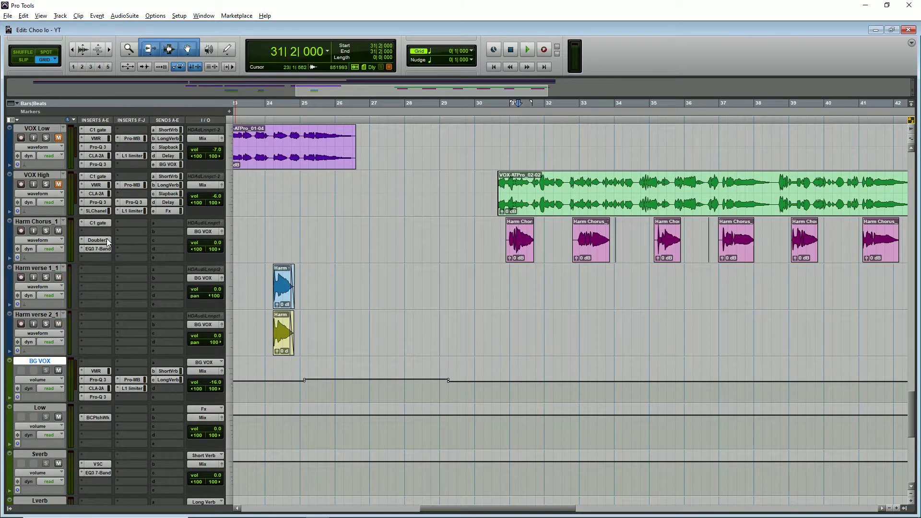
pyautogui.press('space')
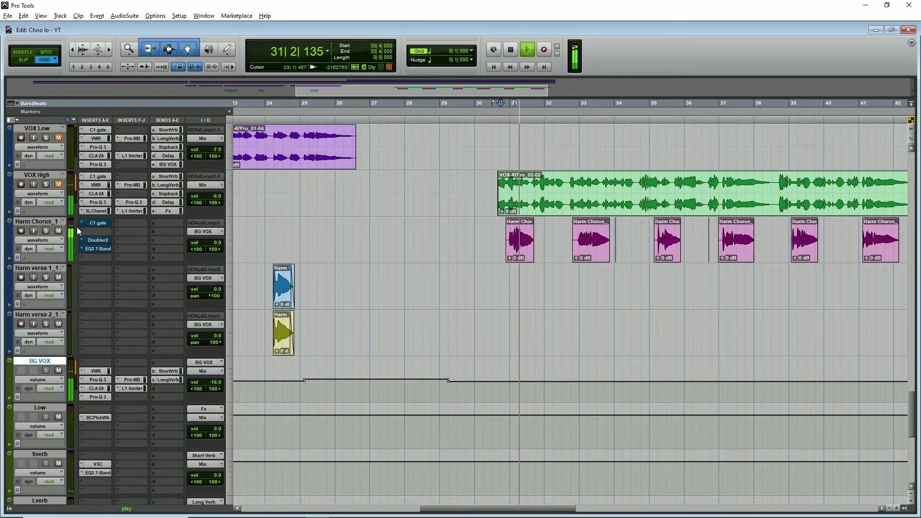
pyautogui.click(46, 231)
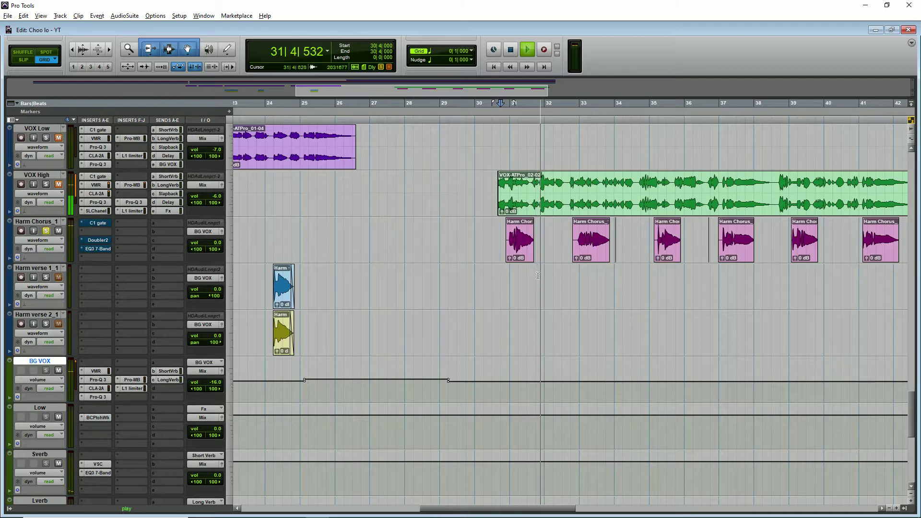
# Step: Inspect the EQ3 7-Band on Harm Chorus_1, close it and play the chorus harmonies from 38|4|000
pyautogui.click(110, 250)
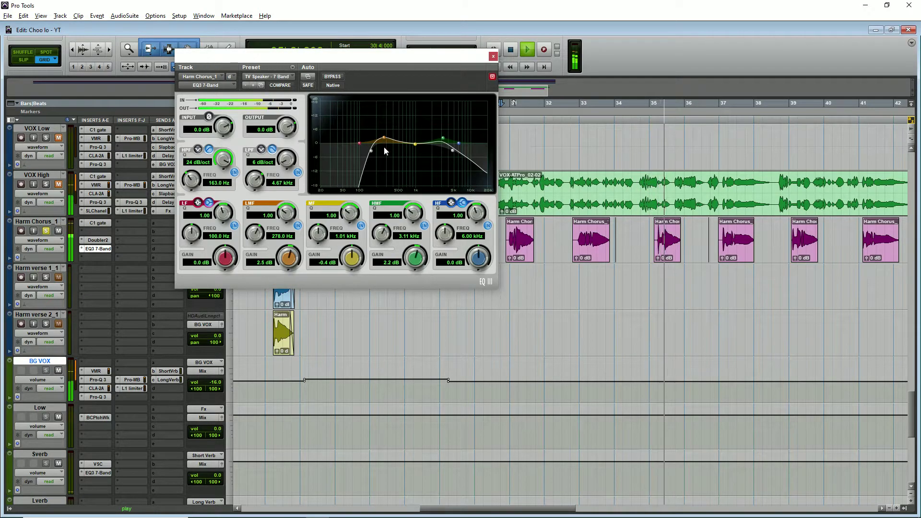
pyautogui.click(493, 57)
pyautogui.scroll(-3, 626, 282)
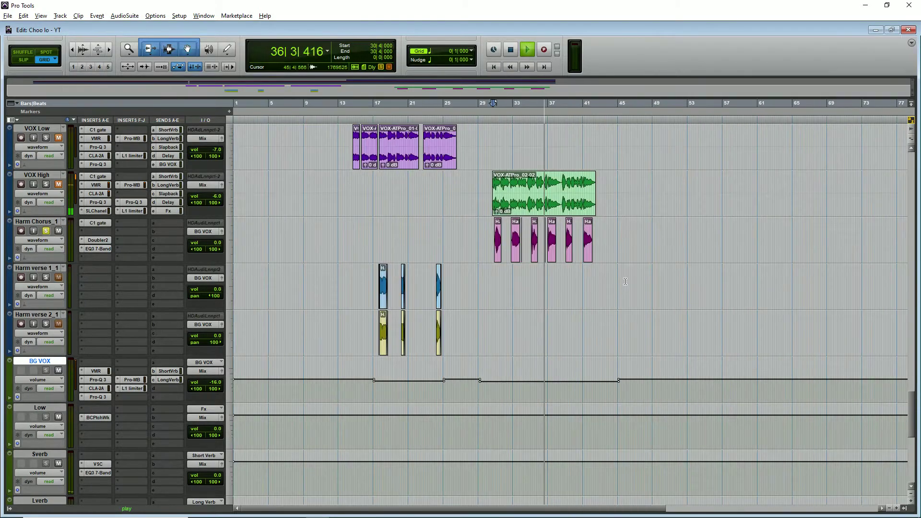
pyautogui.scroll(3, 562, 275)
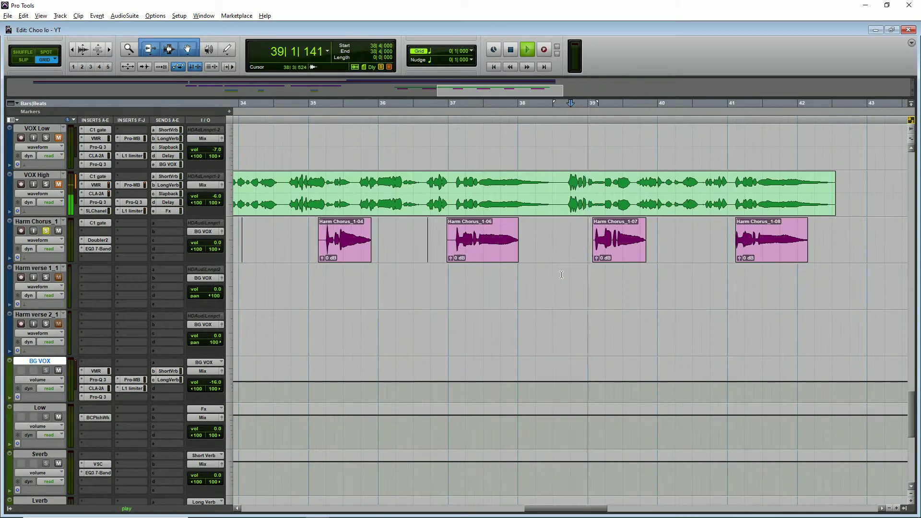
# Step: Unsolo Harm Chorus_1, stop playback and check the ShortVrb and LongVerb sends on BG VOX
pyautogui.scroll(-2, 562, 275)
pyautogui.scroll(-2, 176, 317)
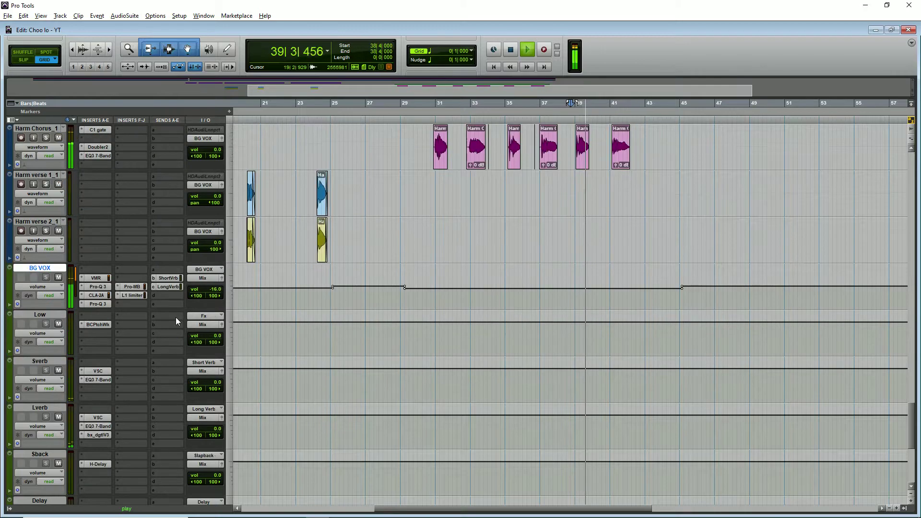
pyautogui.press('space')
pyautogui.click(171, 280)
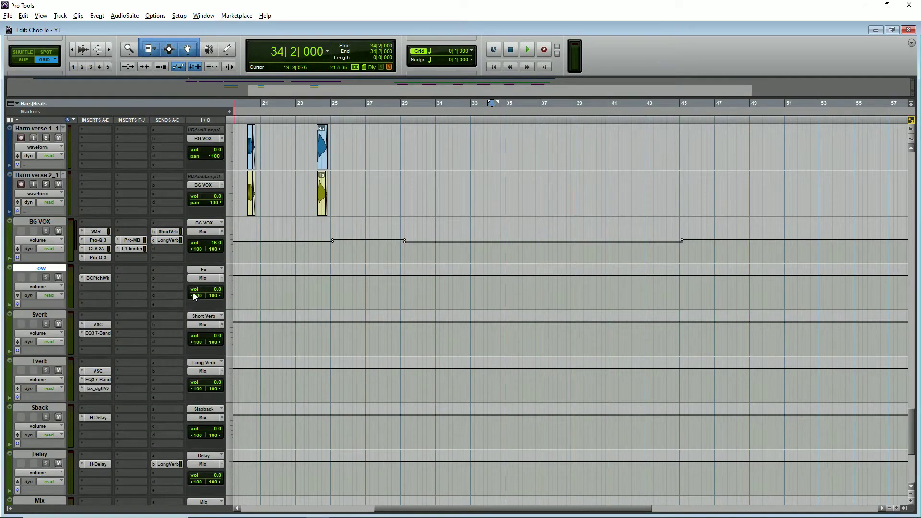
pyautogui.scroll(3, 194, 296)
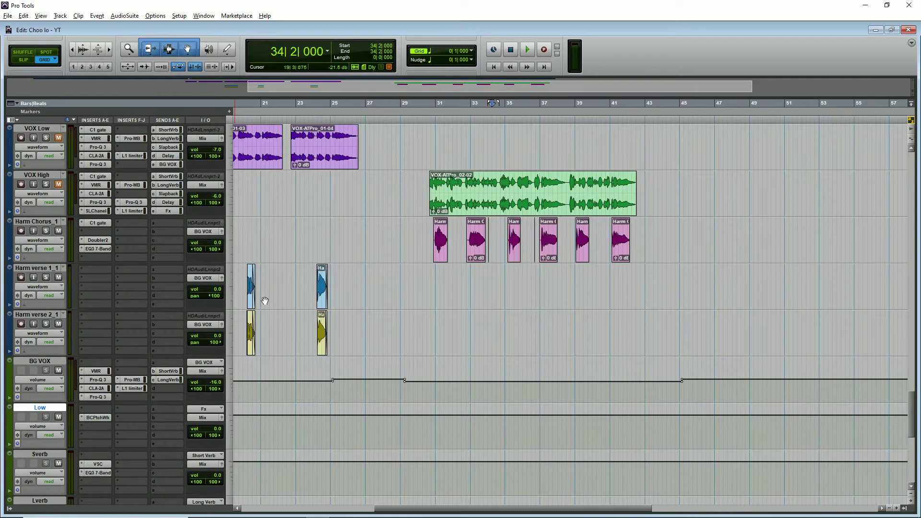
# Step: Play the chorus from 31|2|000 and solo the VOX High track
pyautogui.press('space')
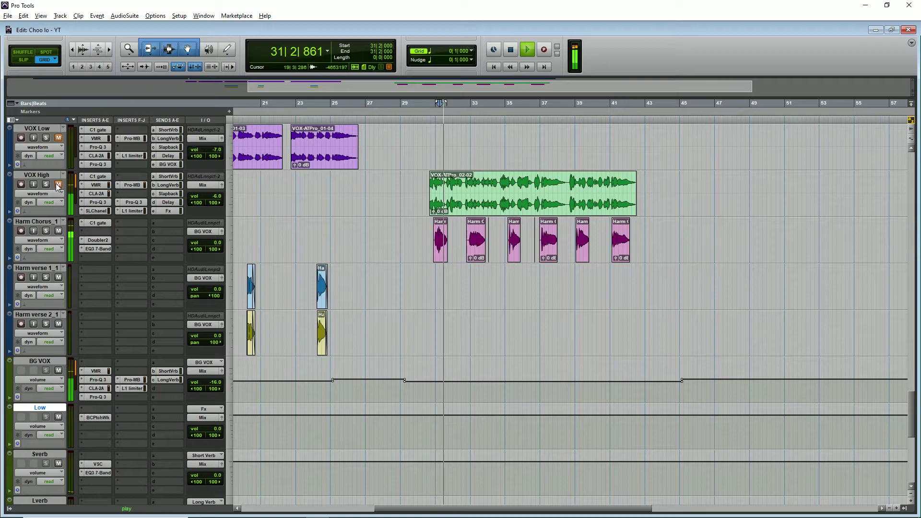
pyautogui.scroll(-1, 97, 251)
pyautogui.scroll(1, 463, 228)
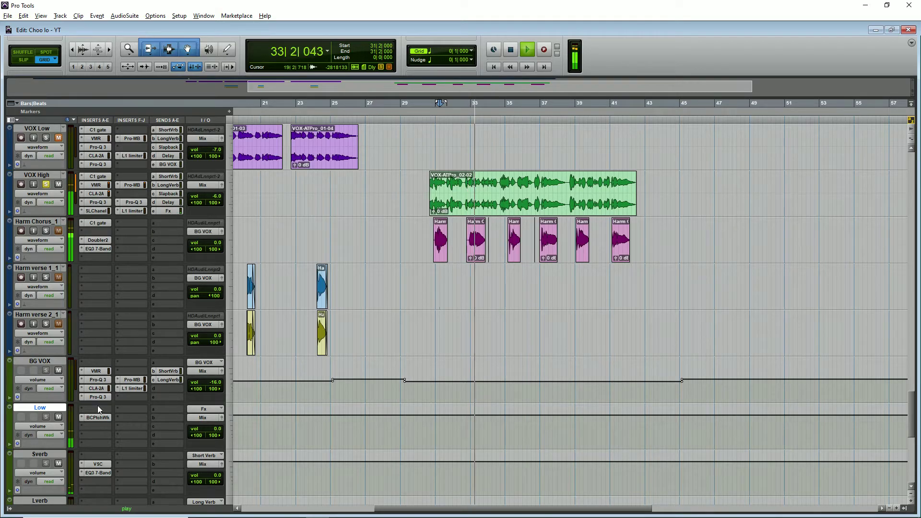
# Step: Inspect Little AlterBoy inside the Blue Cat's PatchWork insert on the Low track, close both windows and stop playback
pyautogui.click(98, 417)
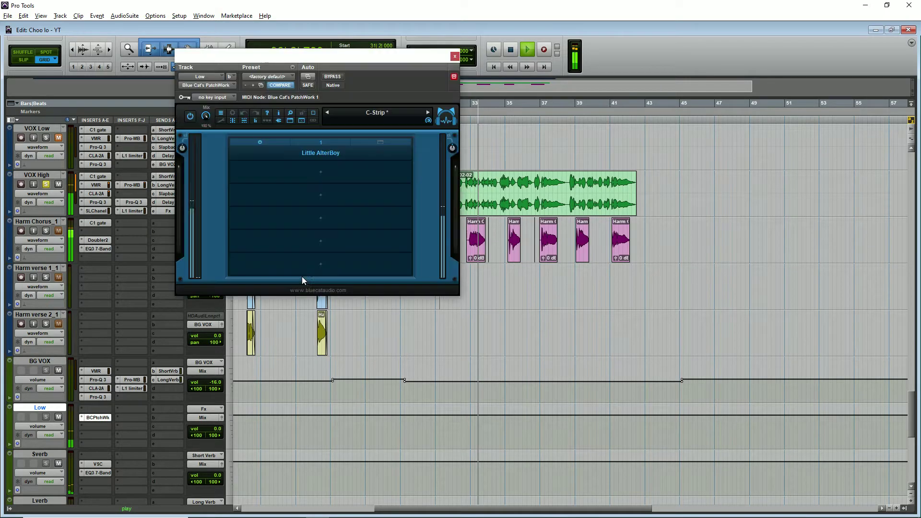
pyautogui.click(380, 143)
pyautogui.click(334, 157)
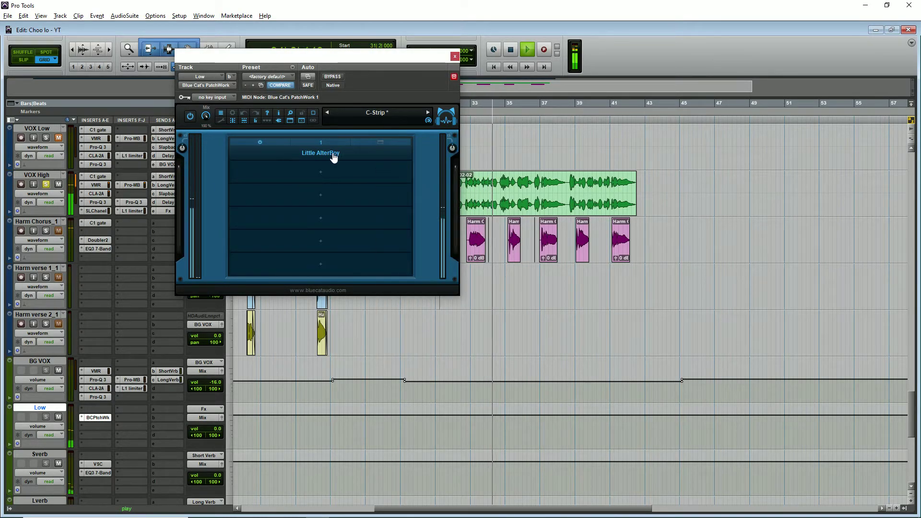
pyautogui.click(380, 142)
pyautogui.moveTo(528, 176); pyautogui.dragTo(600, 141)
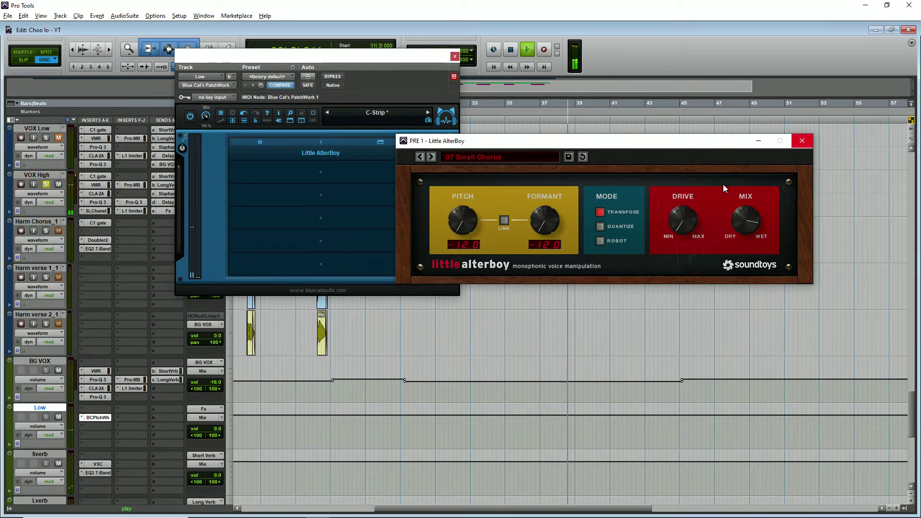
pyautogui.click(802, 141)
pyautogui.click(455, 57)
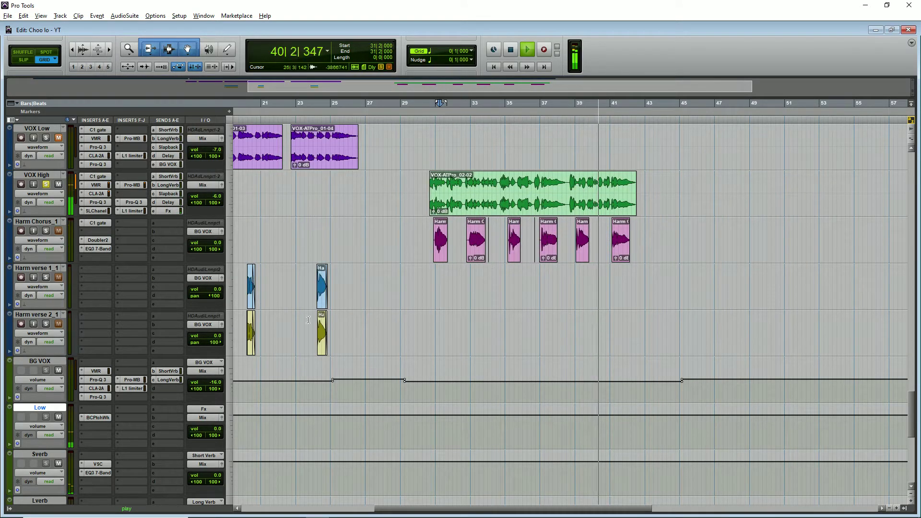
pyautogui.press('space')
pyautogui.scroll(-2, 55, 416)
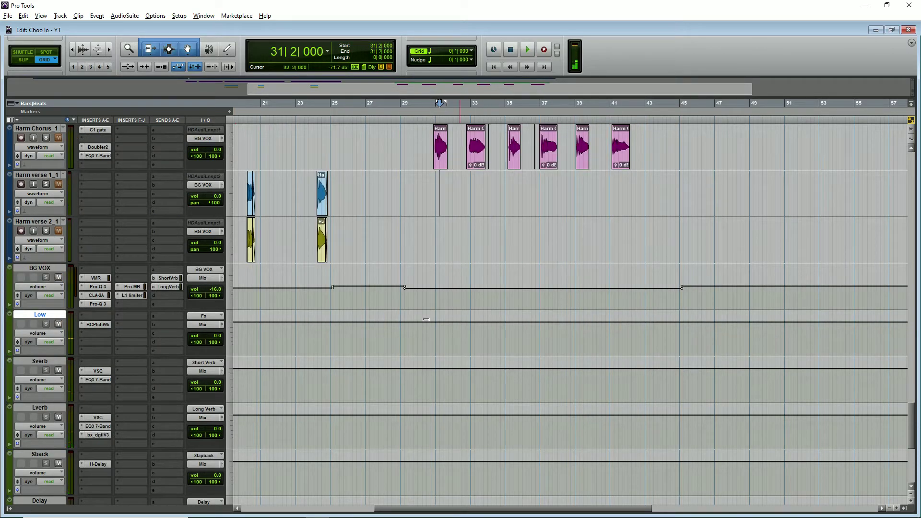
# Step: Inspect VerbSuite Classics on the Sverb track, browse its FG-480 room devices without choosing another, and close the plug-in
pyautogui.scroll(-1, 439, 316)
pyautogui.hotkey('ctrl', '[')
pyautogui.scroll(2, 287, 281)
pyautogui.scroll(-2, 139, 337)
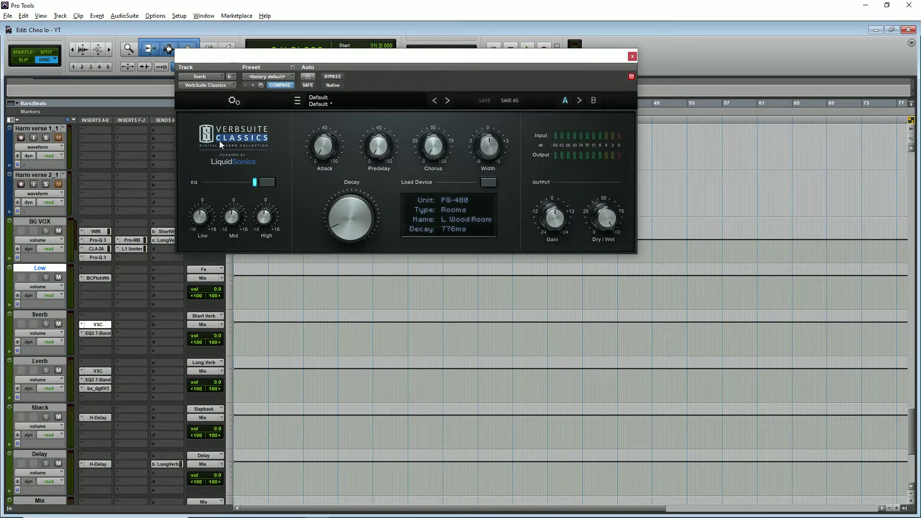
pyautogui.moveTo(485, 61); pyautogui.dragTo(616, 71)
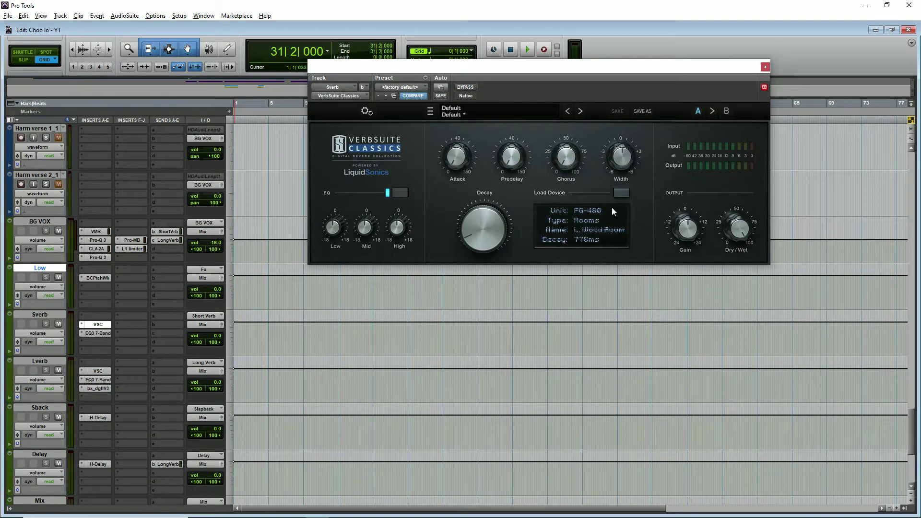
pyautogui.click(622, 193)
pyautogui.moveTo(642, 204)
pyautogui.moveTo(733, 250)
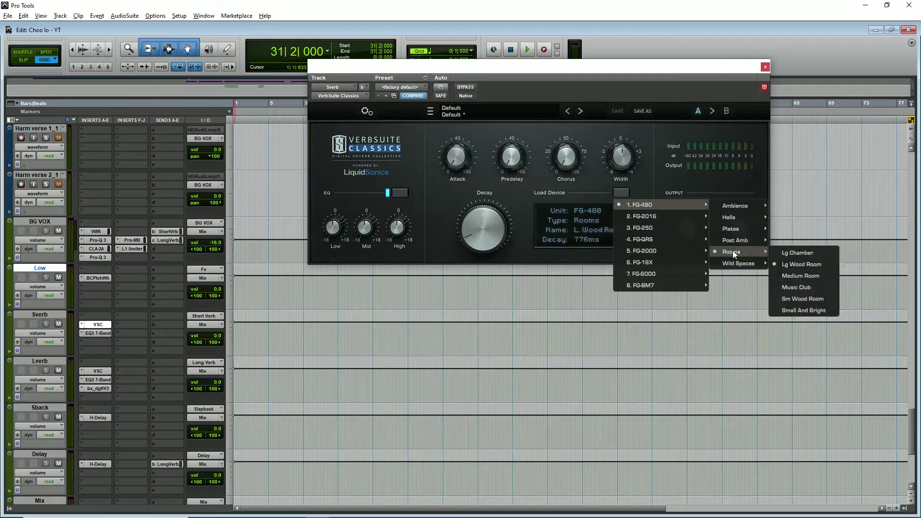
pyautogui.click(663, 88)
pyautogui.click(765, 67)
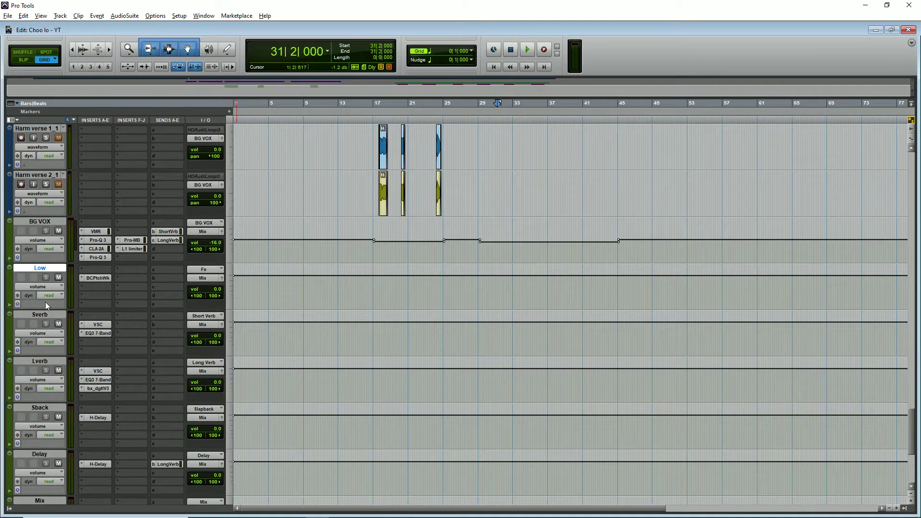
# Step: Inspect the EQ3 7-Band on Sverb and the VerbSuite Classics reverb on Lverb, closing each plug-in
pyautogui.click(95, 333)
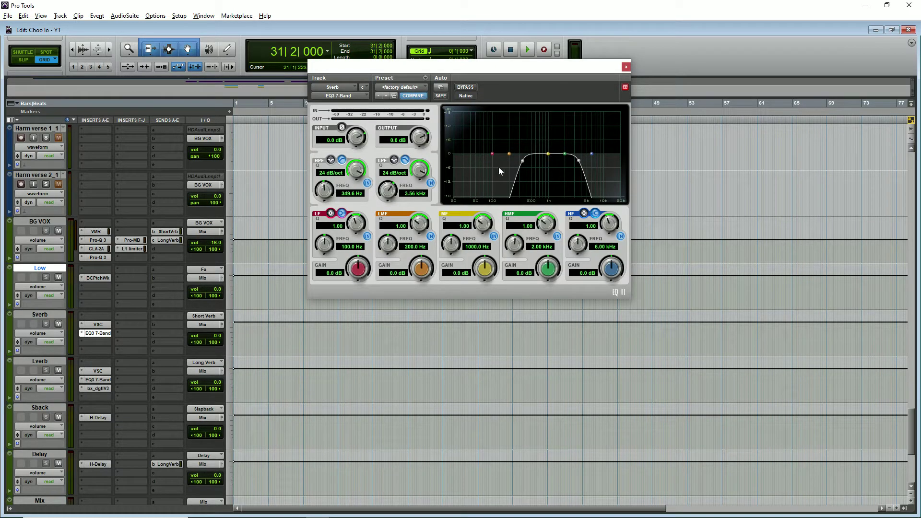
pyautogui.click(625, 67)
pyautogui.click(98, 371)
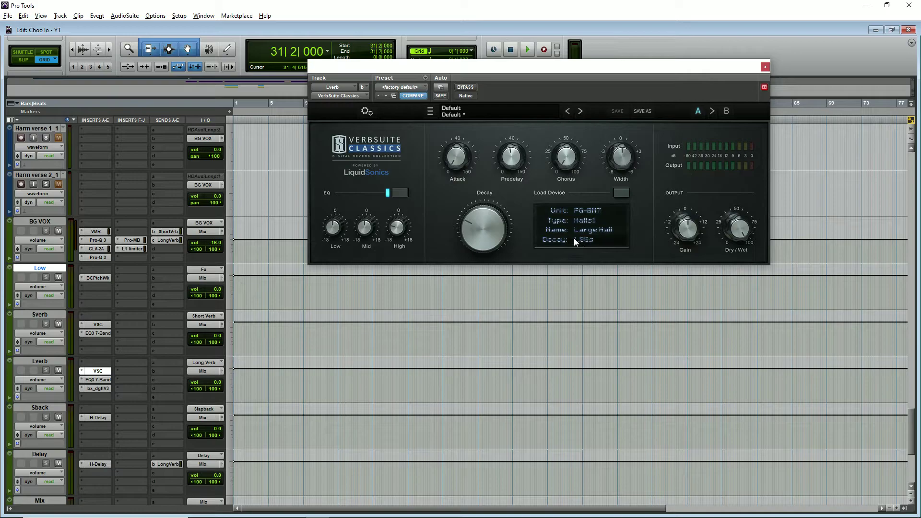
pyautogui.moveTo(511, 157)
pyautogui.click(765, 66)
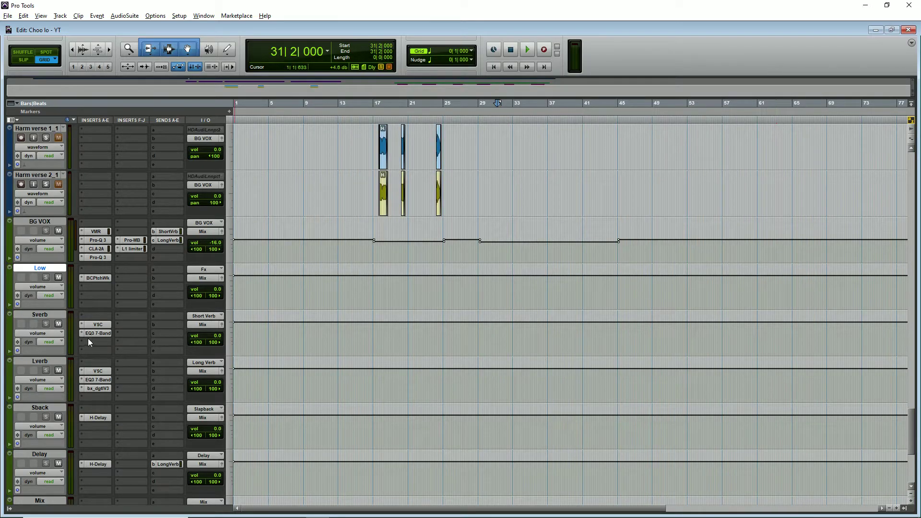
# Step: Inspect the EQ3 7-Band and the bx_digital V3 on the Lverb track, closing each plug-in
pyautogui.click(101, 381)
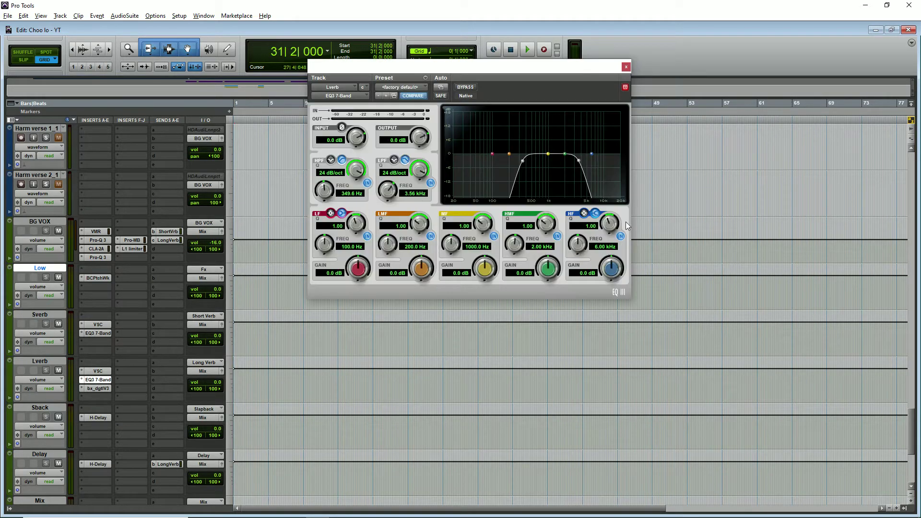
pyautogui.click(626, 67)
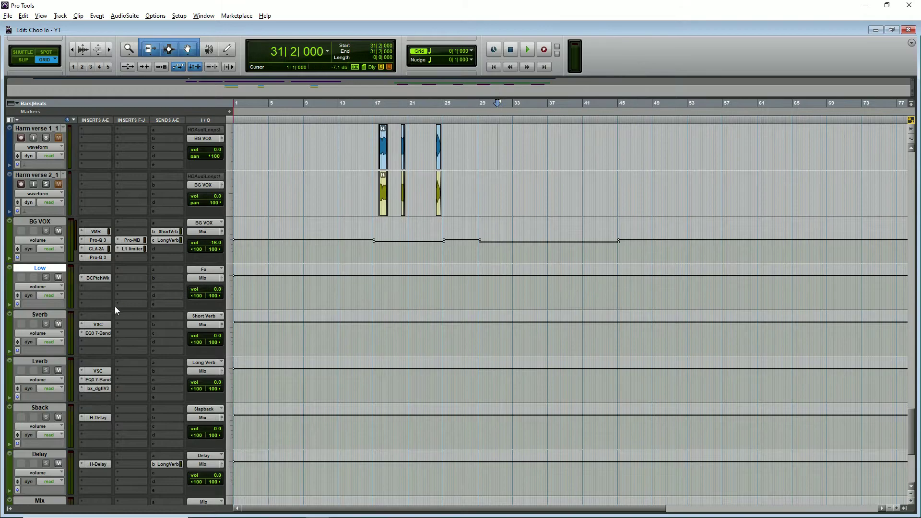
pyautogui.click(97, 389)
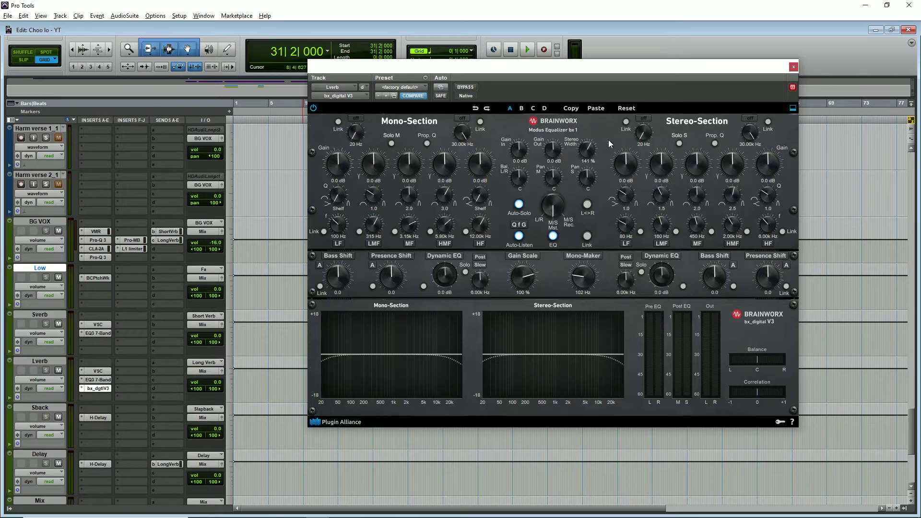
pyautogui.click(793, 67)
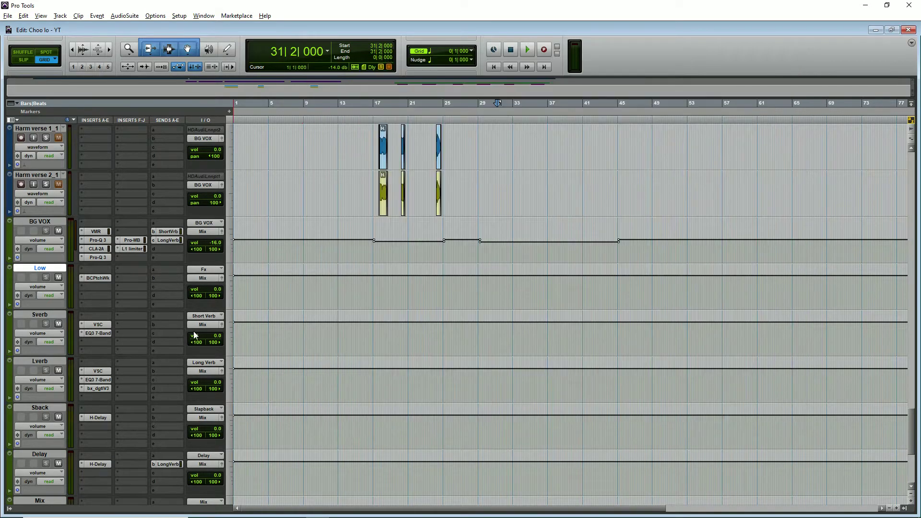
# Step: Inspect the H-Delay on the Sback track, pointing out its HiPass and LoPass filters, and close it
pyautogui.scroll(-2, 192, 328)
pyautogui.click(94, 324)
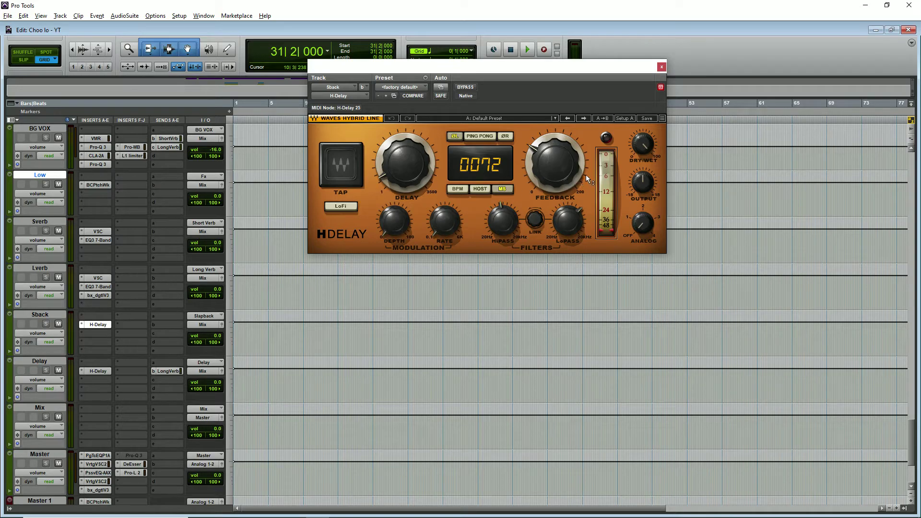
pyautogui.click(503, 212)
pyautogui.click(560, 219)
pyautogui.click(661, 67)
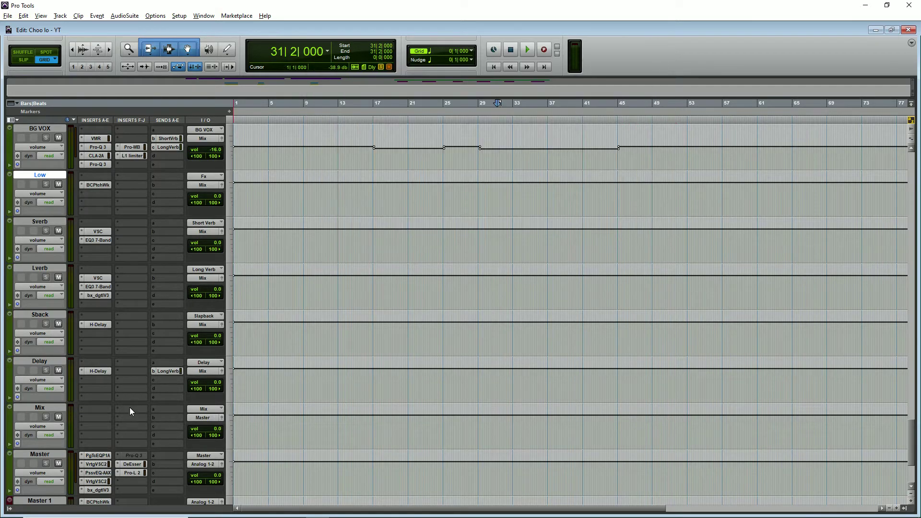
# Step: Inspect the H-Delay and the LongVerb send on the Delay track, closing each window
pyautogui.click(99, 371)
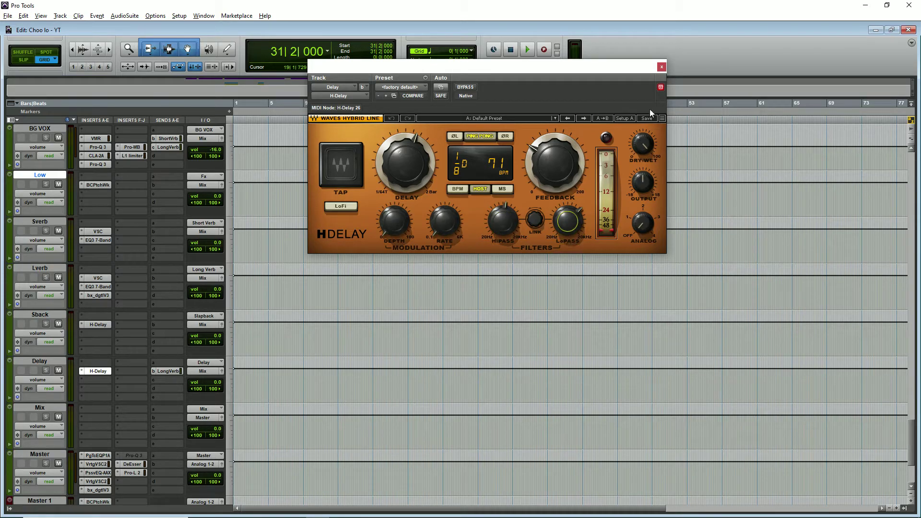
pyautogui.click(661, 67)
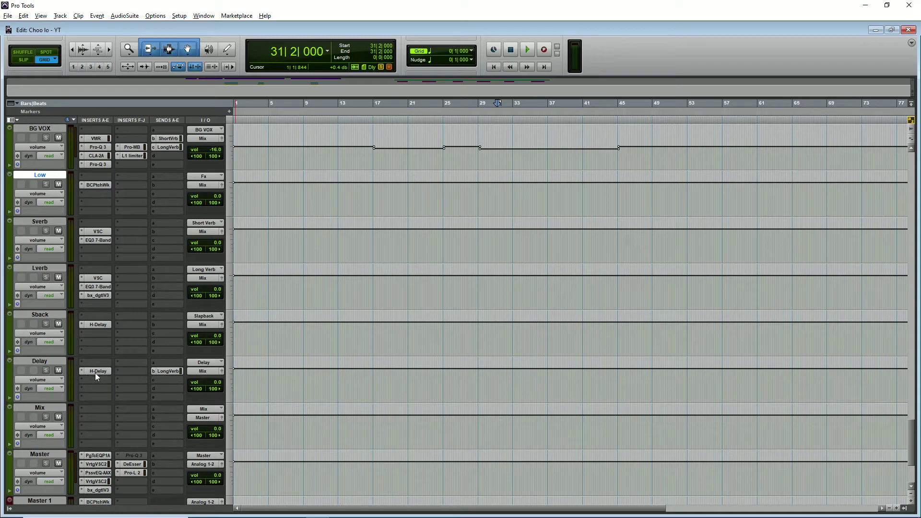
pyautogui.click(168, 371)
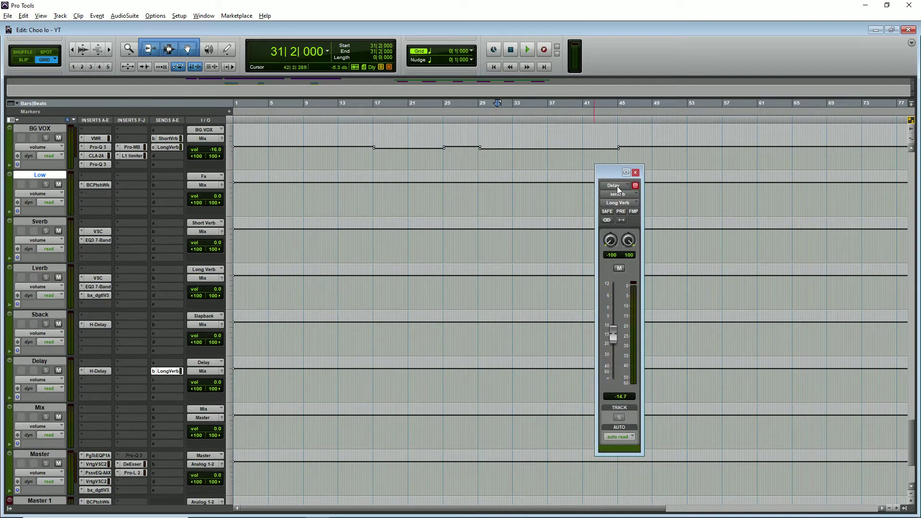
pyautogui.click(635, 172)
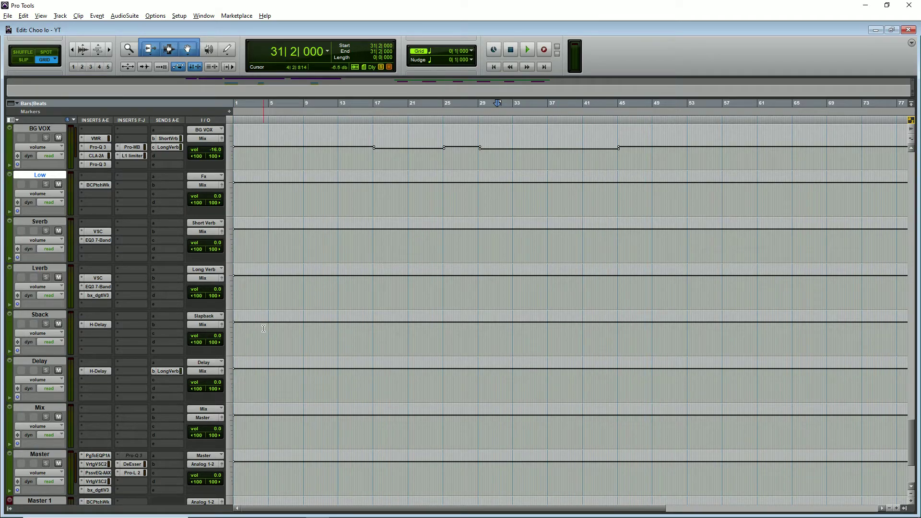
# Step: Play the soloed VOX High chorus from 30|3|000 with the effect tracks in view
pyautogui.scroll(5, 264, 329)
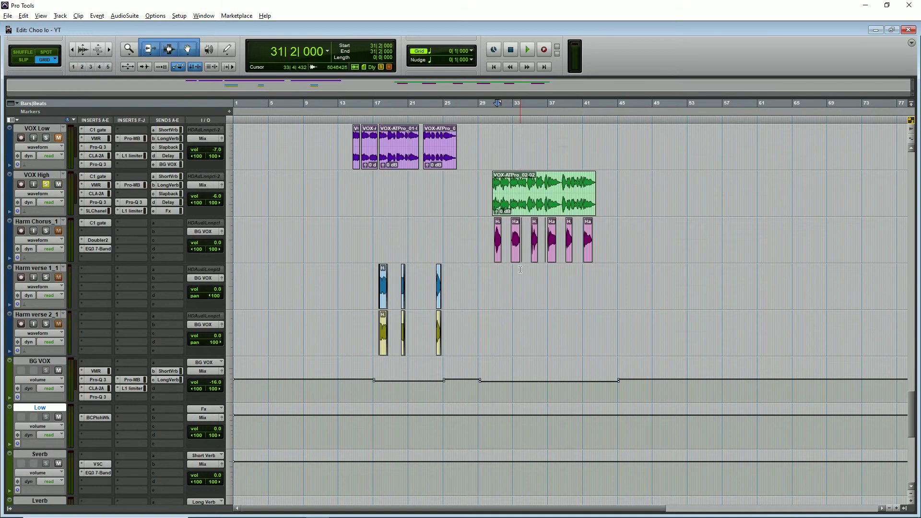
pyautogui.click(491, 326)
pyautogui.press('space')
pyautogui.hotkey('ctrl', ']')
pyautogui.scroll(-4, 491, 326)
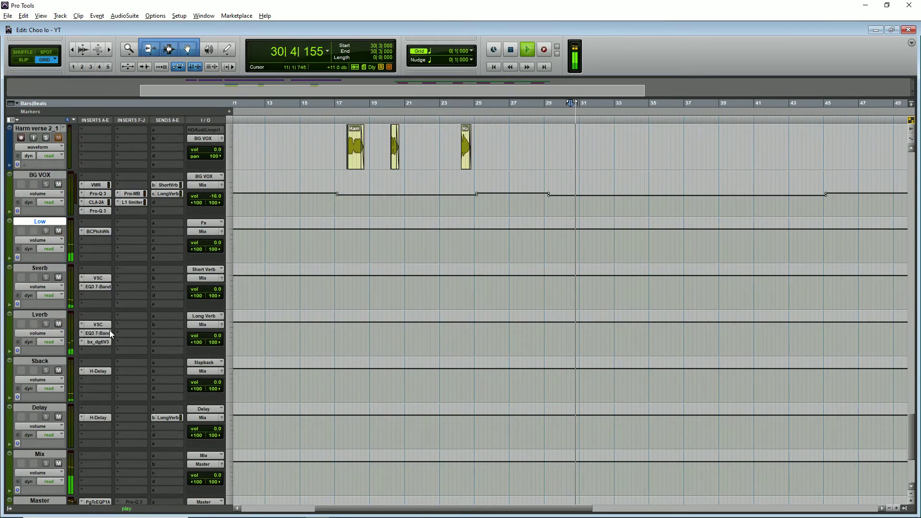
# Step: Mute the Delay, Sback, Lverb and Low tracks during playback and toggle the Sverb mute to audition the short reverb
pyautogui.click(59, 417)
pyautogui.click(59, 370)
pyautogui.click(59, 324)
pyautogui.click(58, 231)
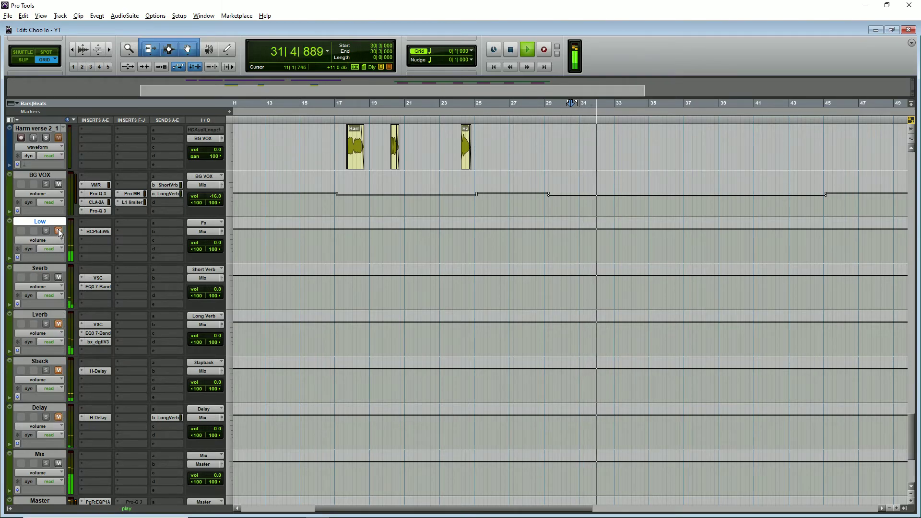
pyautogui.click(59, 278)
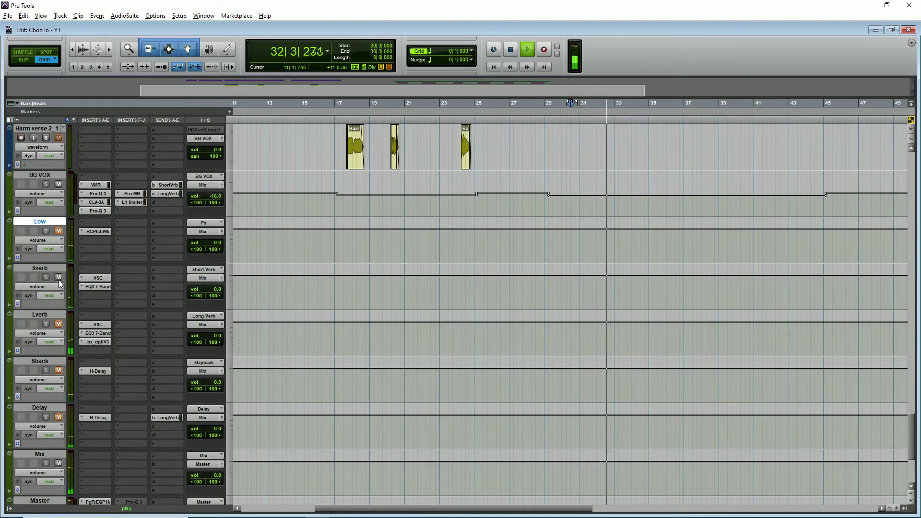
pyautogui.click(59, 279)
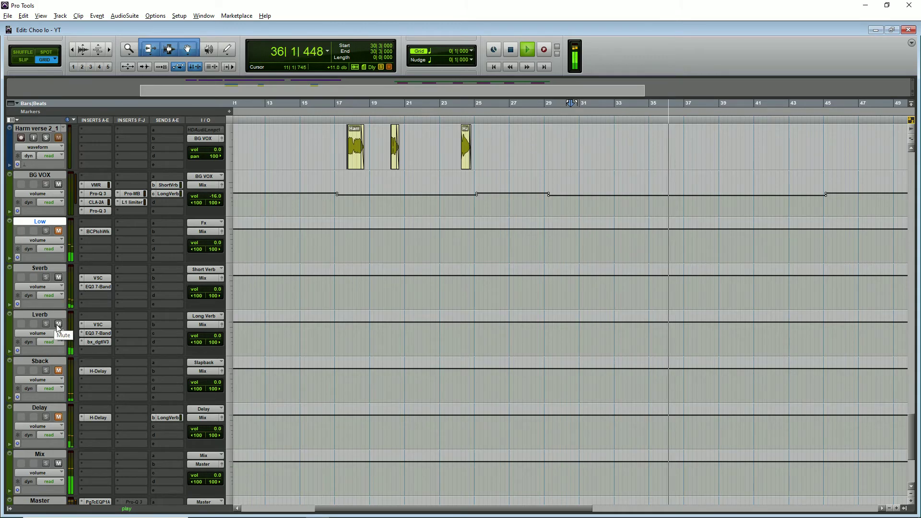
# Step: Unmute Sback with Lverb muted to audition the slapback, and check the H-Delay on Sback
pyautogui.click(59, 370)
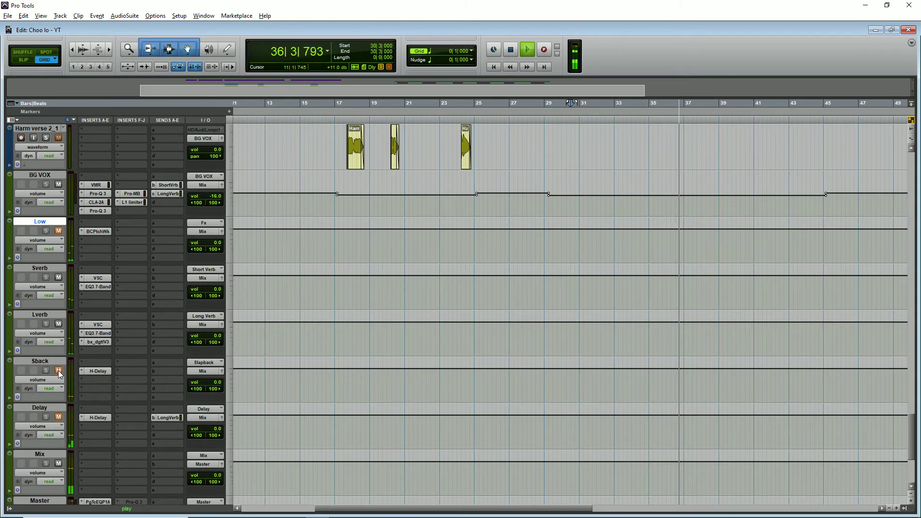
pyautogui.click(59, 324)
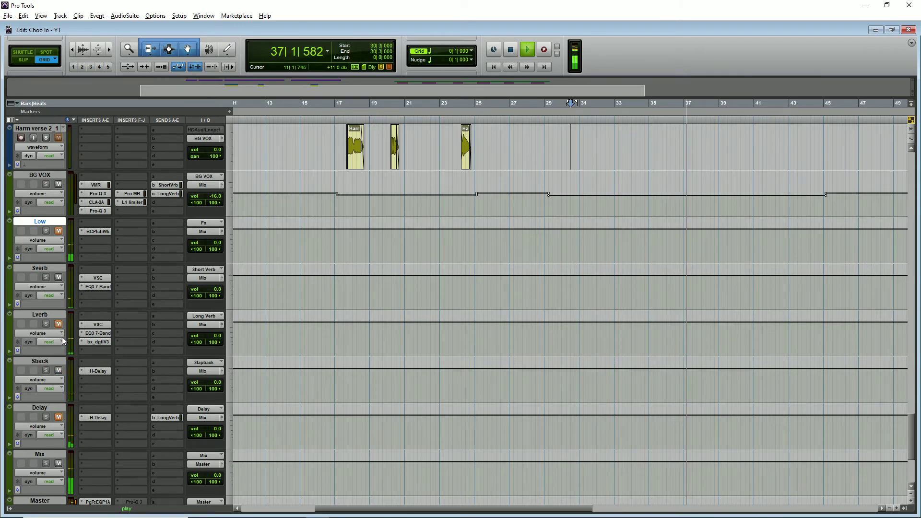
pyautogui.click(98, 371)
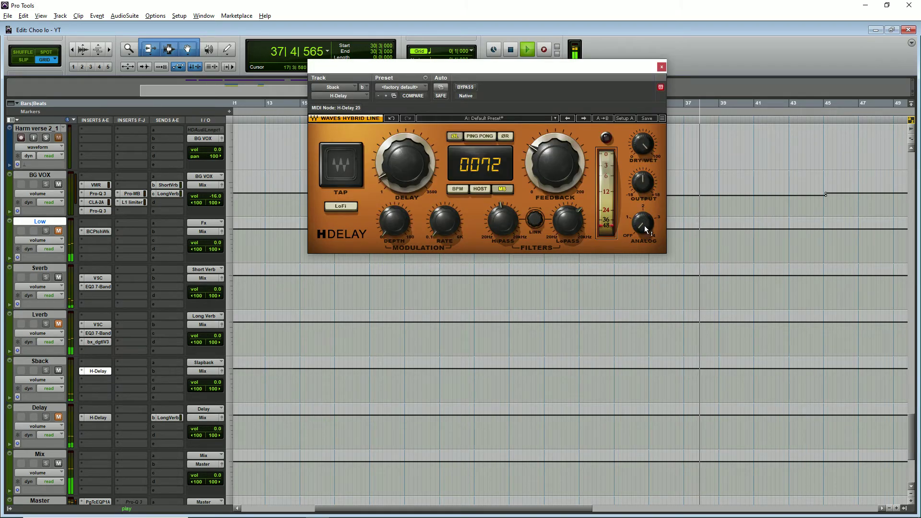
pyautogui.moveTo(646, 185)
pyautogui.mouseDown()
pyautogui.moveTo(645, 141)
pyautogui.moveTo(646, 186)
pyautogui.mouseUp()
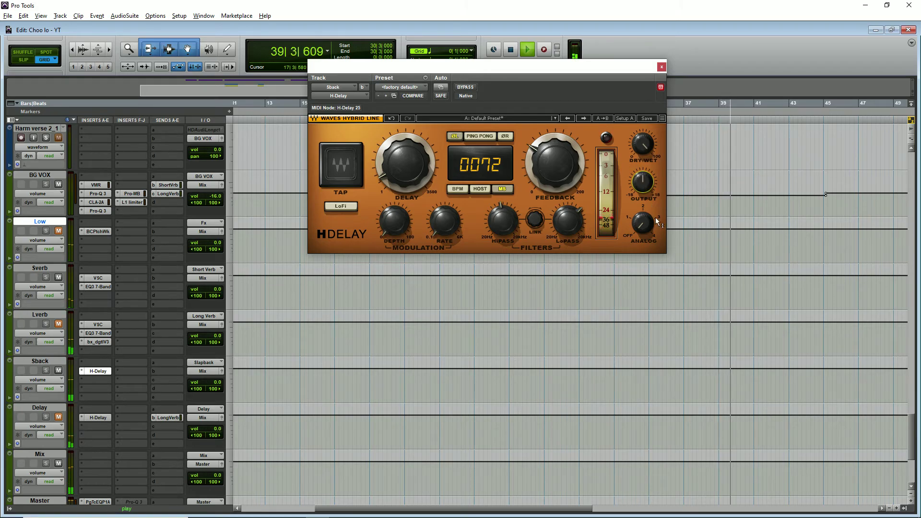
pyautogui.click(661, 67)
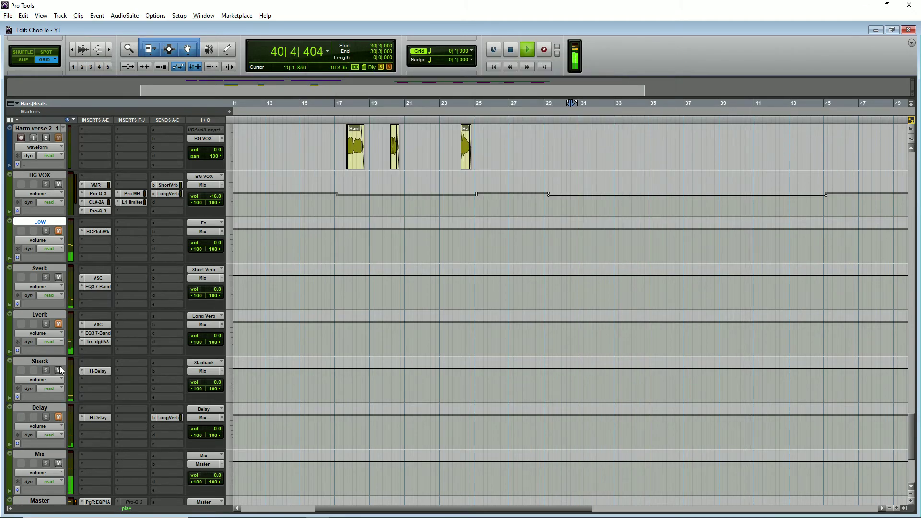
# Step: Unmute the Delay track with Sback muted and restart playback from 31|1|000 to audition the delay
pyautogui.click(58, 417)
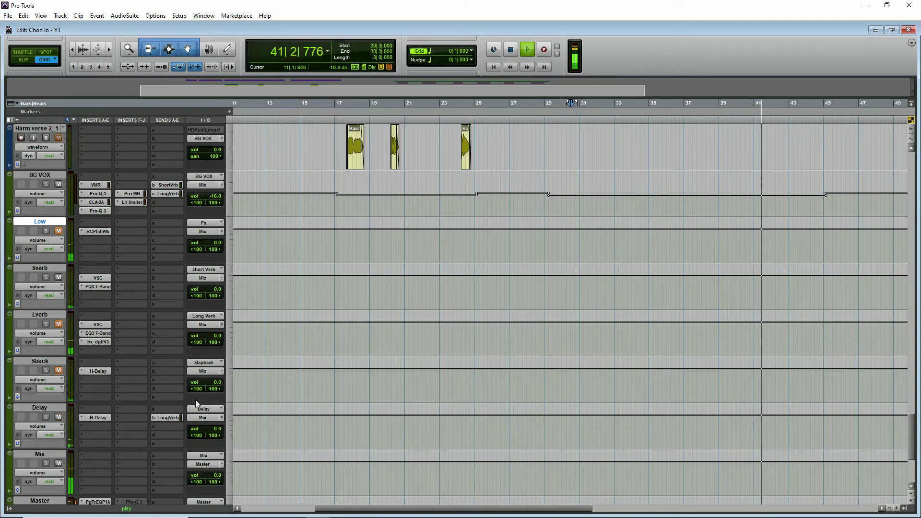
pyautogui.scroll(3, 494, 311)
pyautogui.click(579, 336)
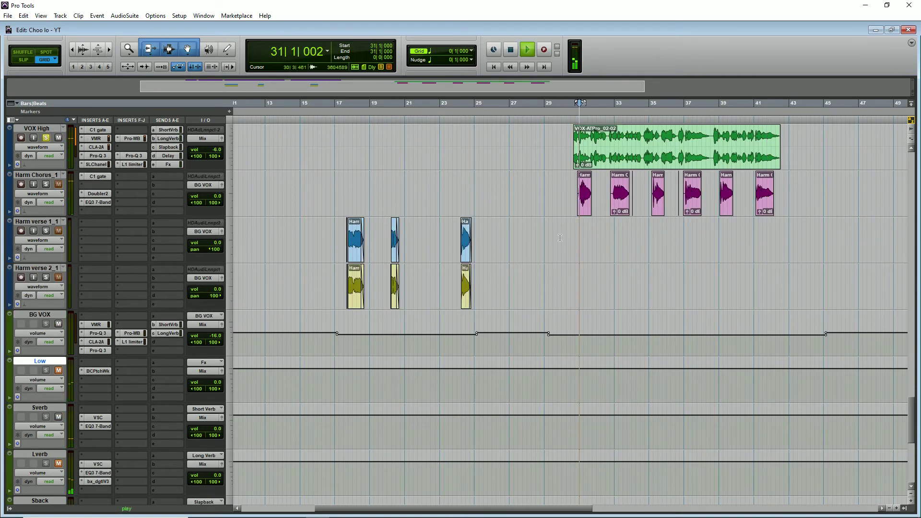
pyautogui.scroll(-2, 179, 387)
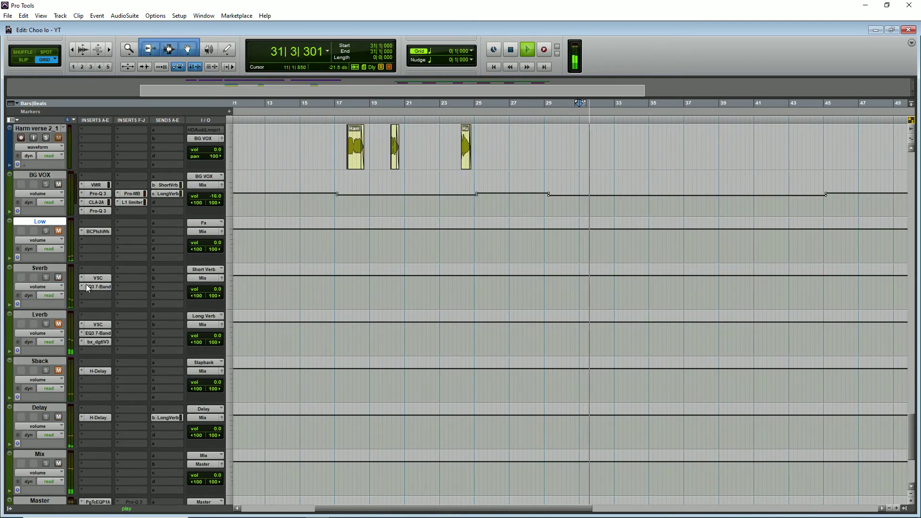
# Step: Compare the vocal with Lverb unmuted and with all effect tracks muted, and replay from 31|1|000 with all of them unmuted
pyautogui.click(58, 325)
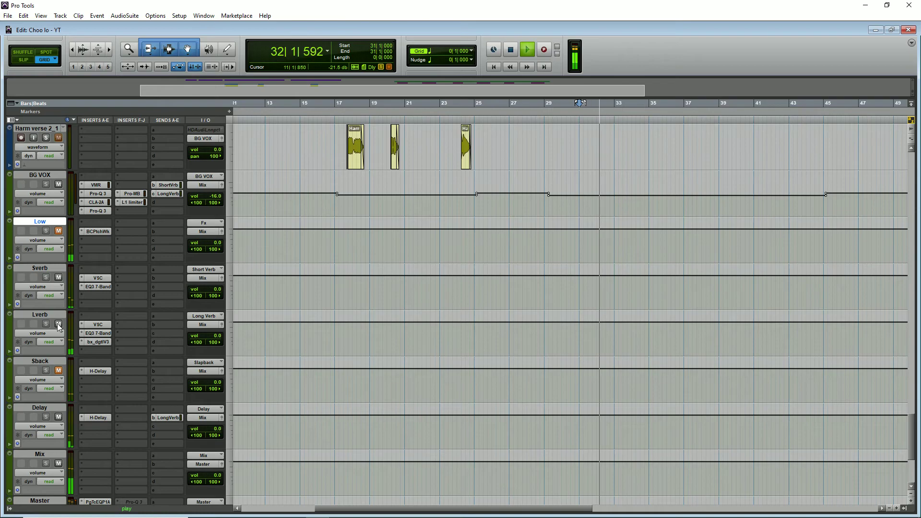
pyautogui.click(58, 325)
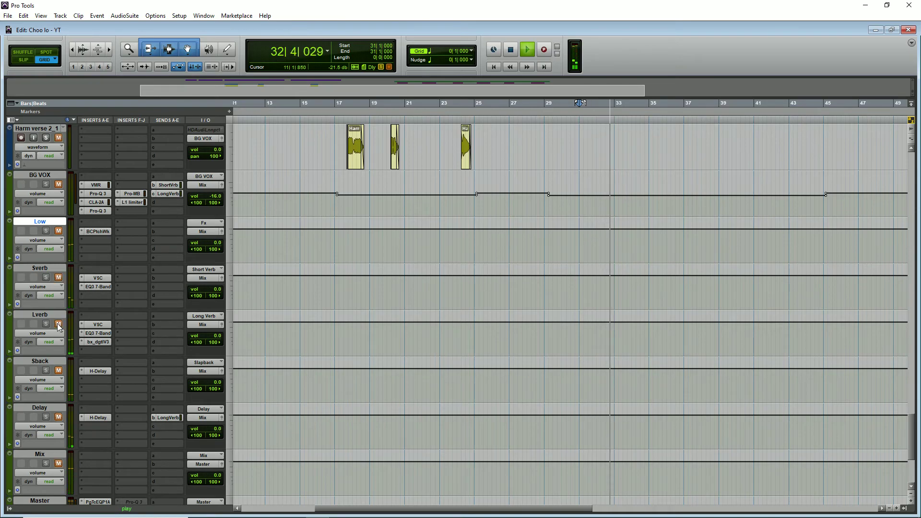
pyautogui.press('space')
pyautogui.click(58, 325)
pyautogui.press('space')
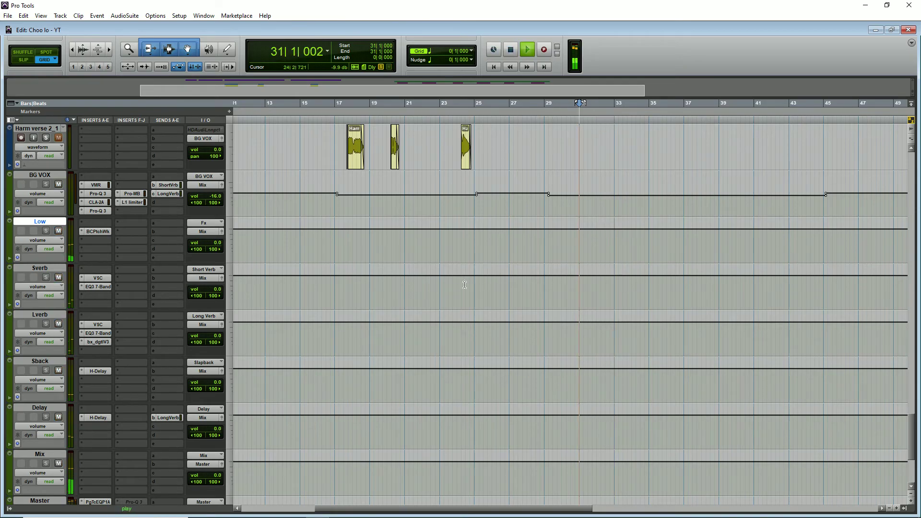
# Step: Unsolo the VOX High track during playback to hear the vocal in the full mix
pyautogui.scroll(3, 187, 290)
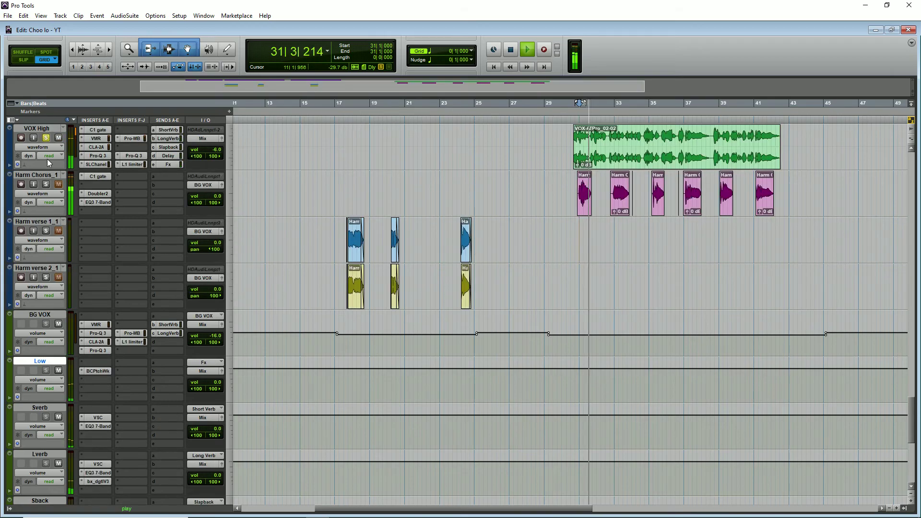
pyautogui.click(46, 137)
pyautogui.scroll(2, 531, 261)
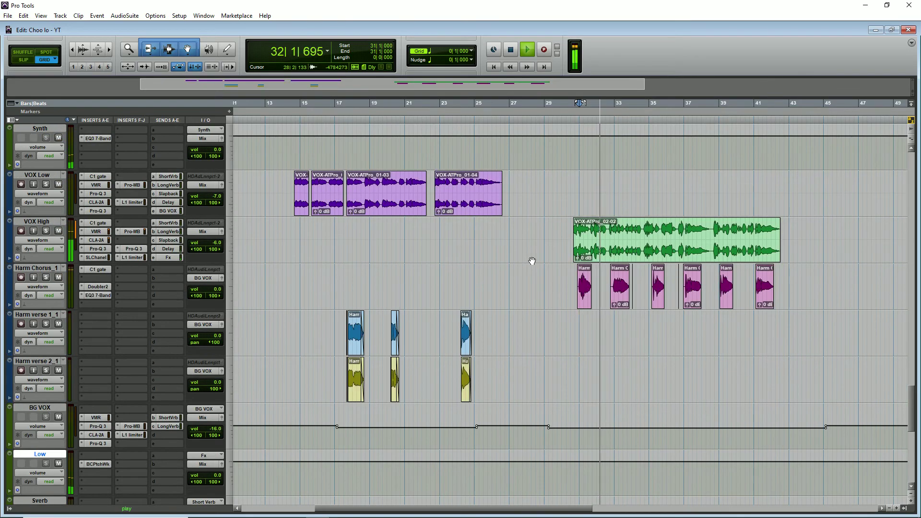
# Step: Restart playback from 30|4|000 to hear the VOX High and Harm Chorus entrance in the full mix
pyautogui.scroll(3, 532, 261)
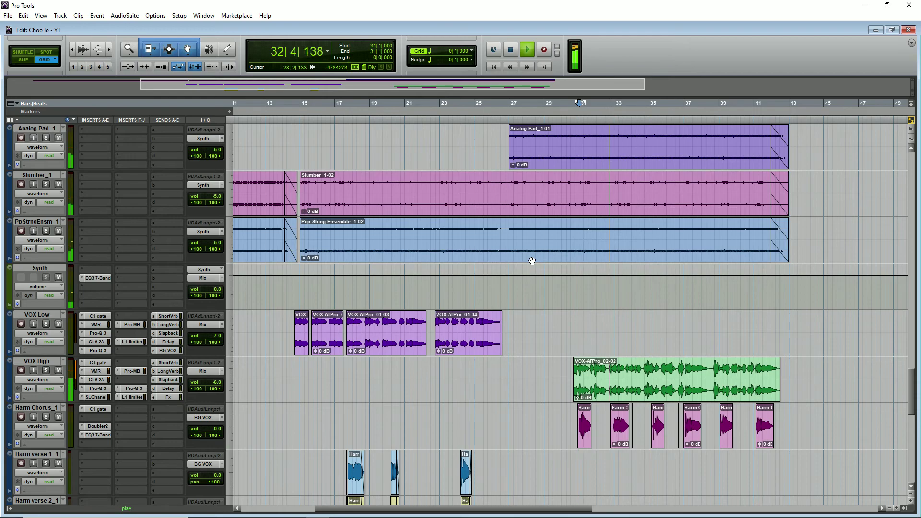
pyautogui.hotkey('ctrl', 'j')
pyautogui.click(573, 324)
pyautogui.press('space')
pyautogui.hotkey('ctrl', ']')
pyautogui.scroll(-5, 395, 320)
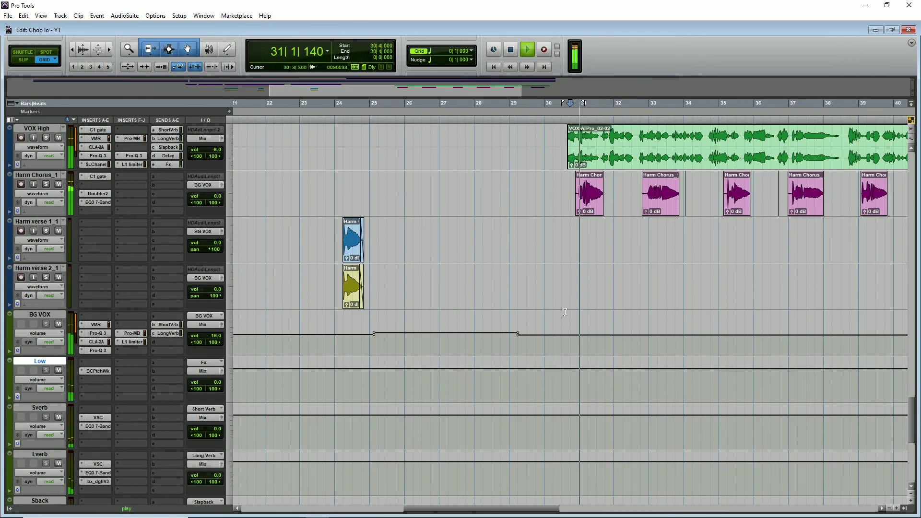
# Step: Play from 24|1|000 to hear the last pair of verse harmony clips in the full mix
pyautogui.press('space')
pyautogui.click(339, 336)
pyautogui.hotkey('ctrl', ']')
pyautogui.press('space')
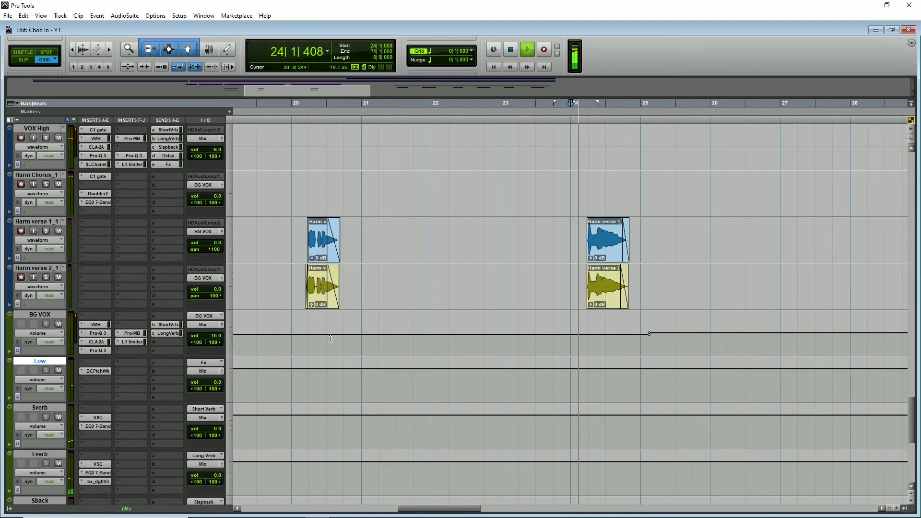
pyautogui.hotkey('ctrl', '[')
pyautogui.hotkey('ctrl', '[')
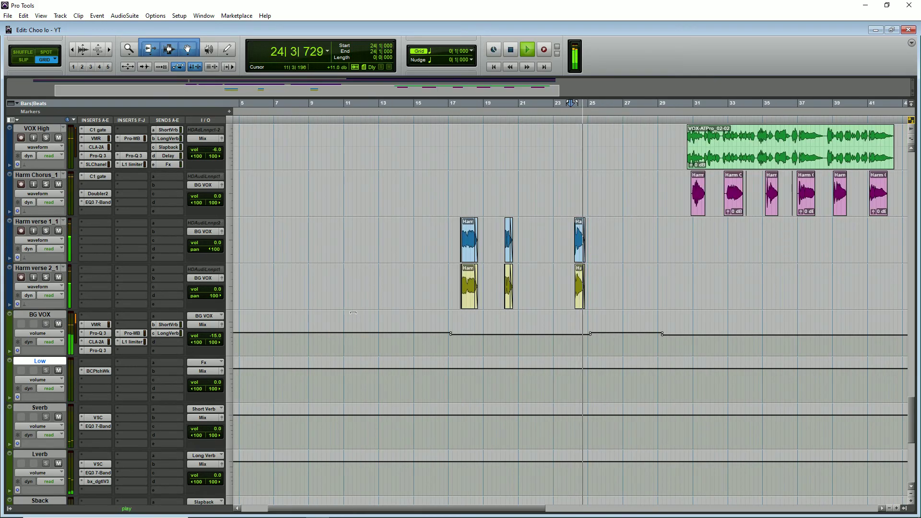
# Step: Stop playback and open the PuigTec EQP1A on the Master track to examine its settings
pyautogui.hotkey('ctrl', 'j')
pyautogui.scroll(-6, 353, 313)
pyautogui.scroll(2, 353, 312)
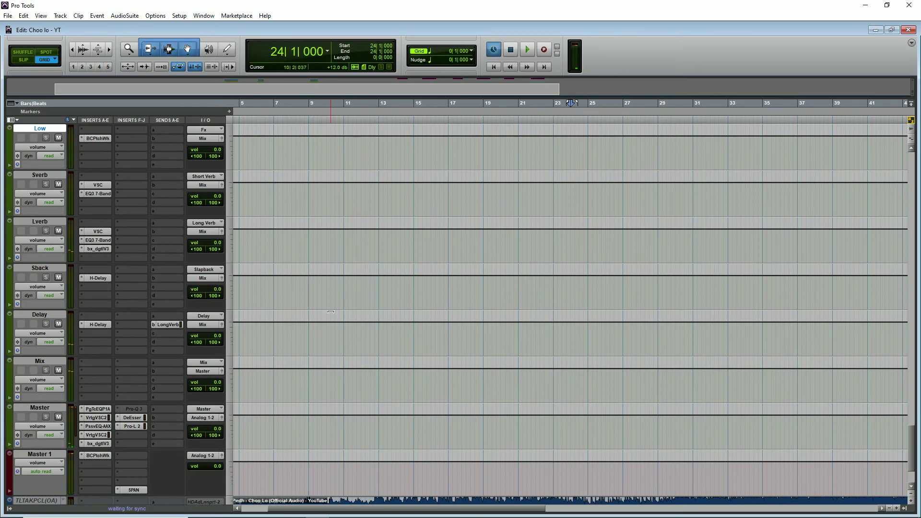
pyautogui.click(128, 408)
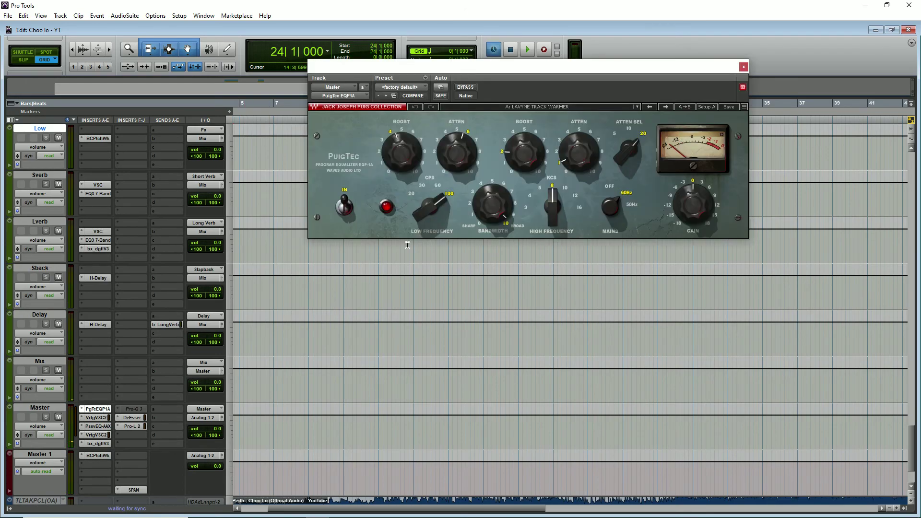